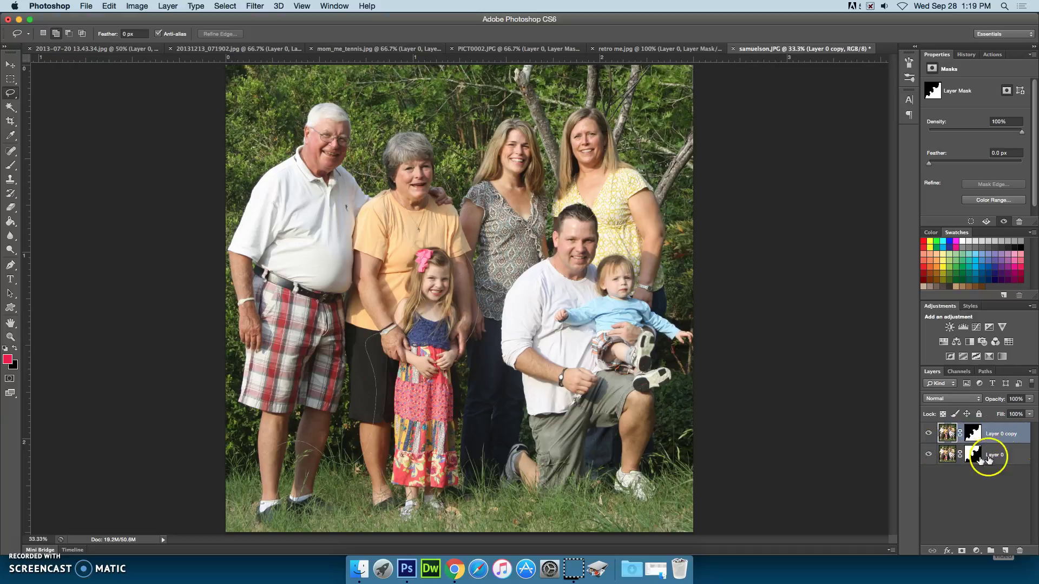
# Step: Hide Layer 0 and add a Hue/Saturation adjustment layer above Layer 0 copy
pyautogui.click(946, 453)
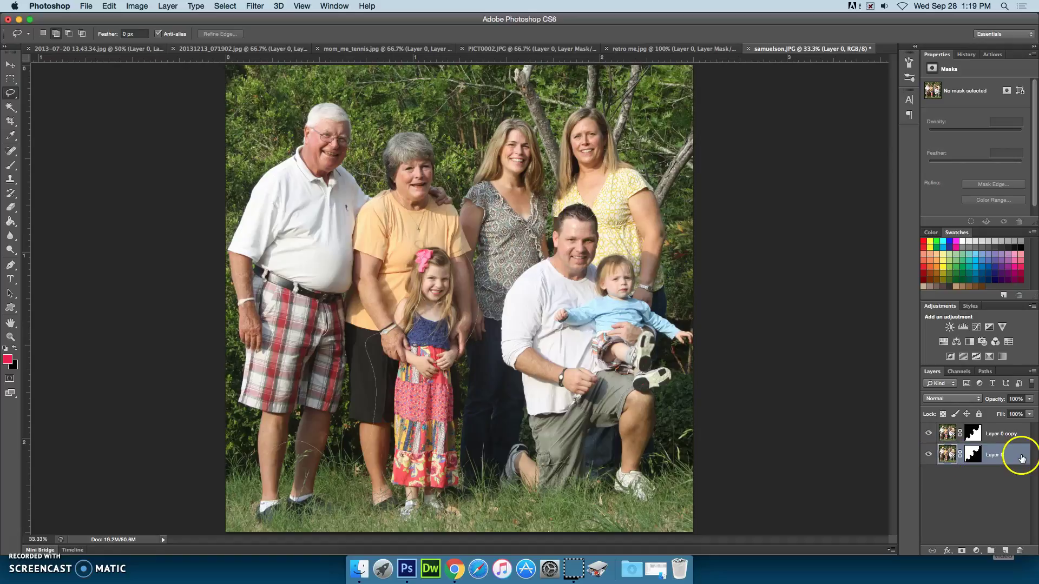
pyautogui.click(930, 455)
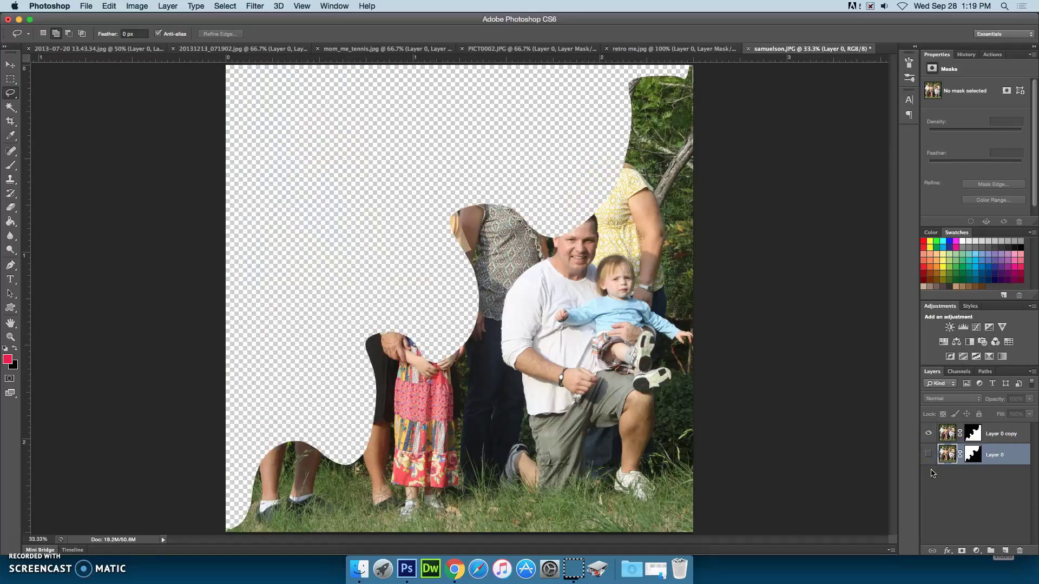
pyautogui.click(1004, 433)
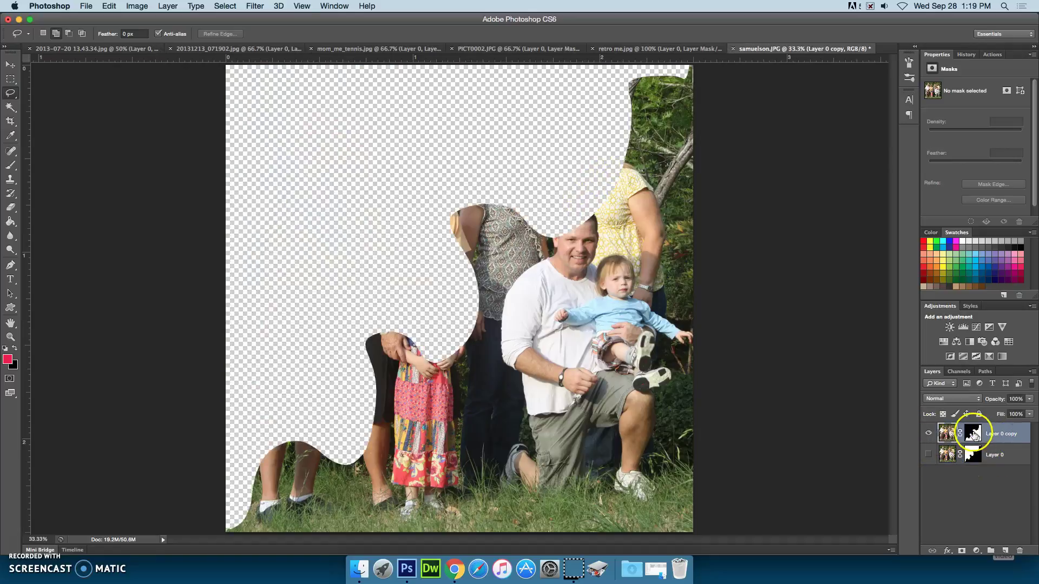
pyautogui.click(1009, 440)
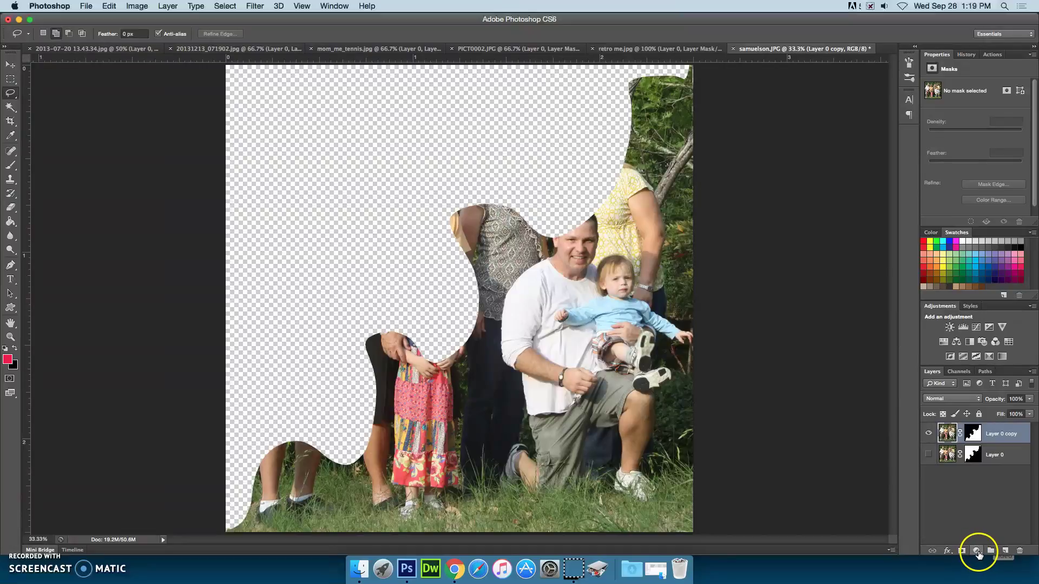
pyautogui.click(978, 551)
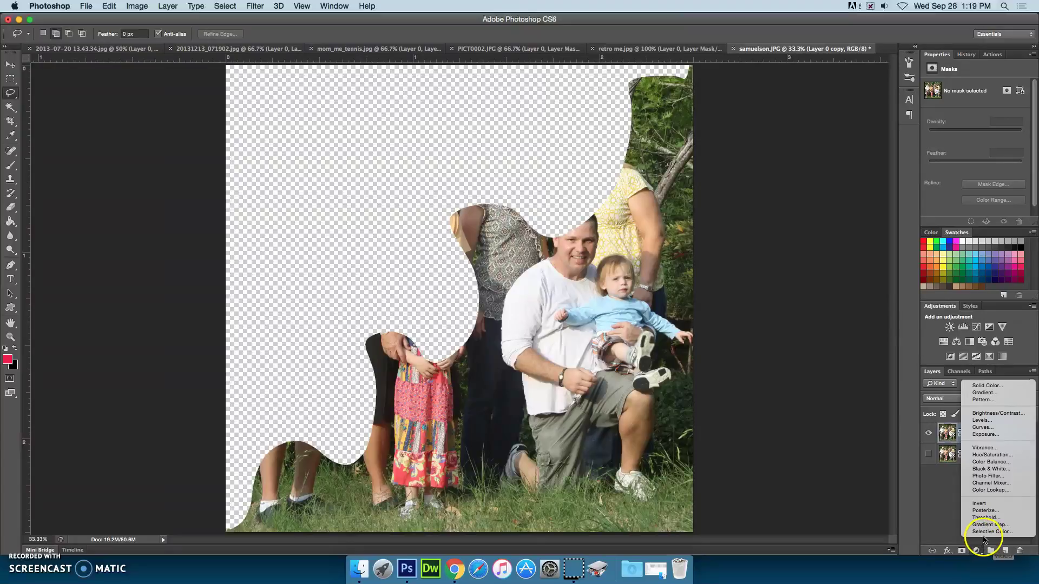
pyautogui.click(1002, 458)
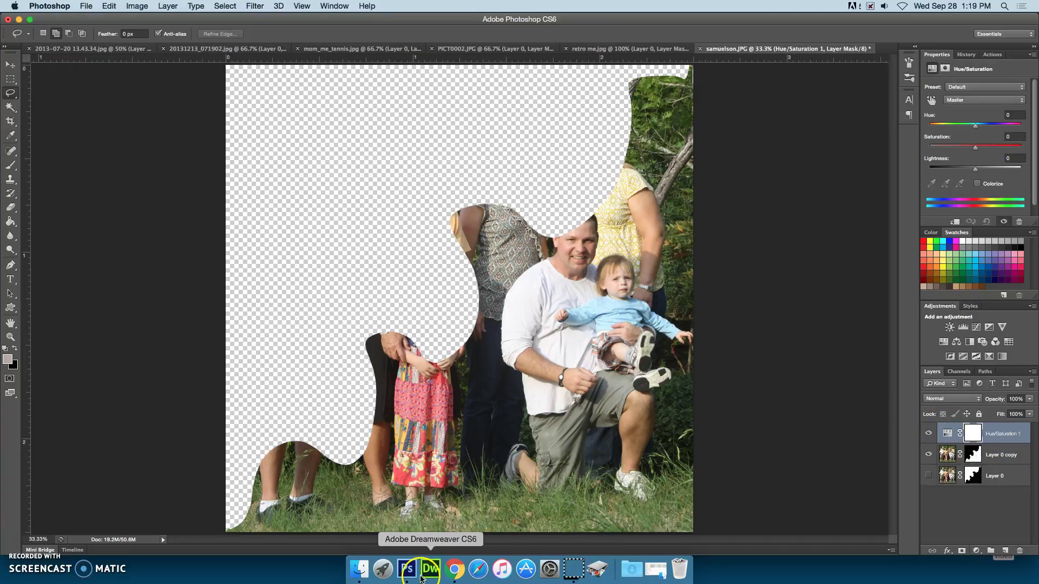
# Step: Switch to Chrome to examine the complementary scheme on the Adobe Color wheel, and minimize the browser window
pyautogui.click(455, 570)
pyautogui.click(497, 331)
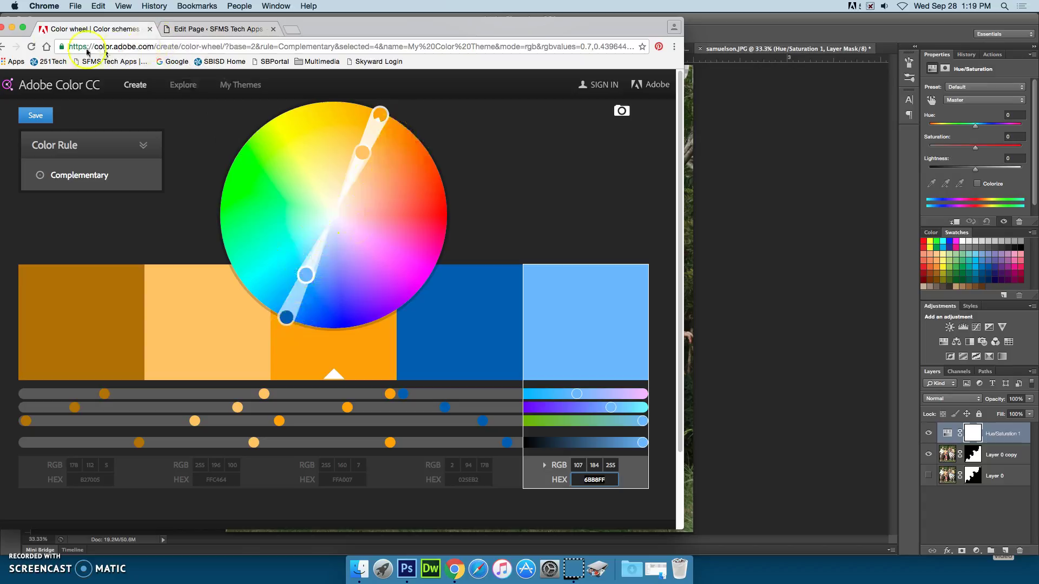
pyautogui.click(17, 29)
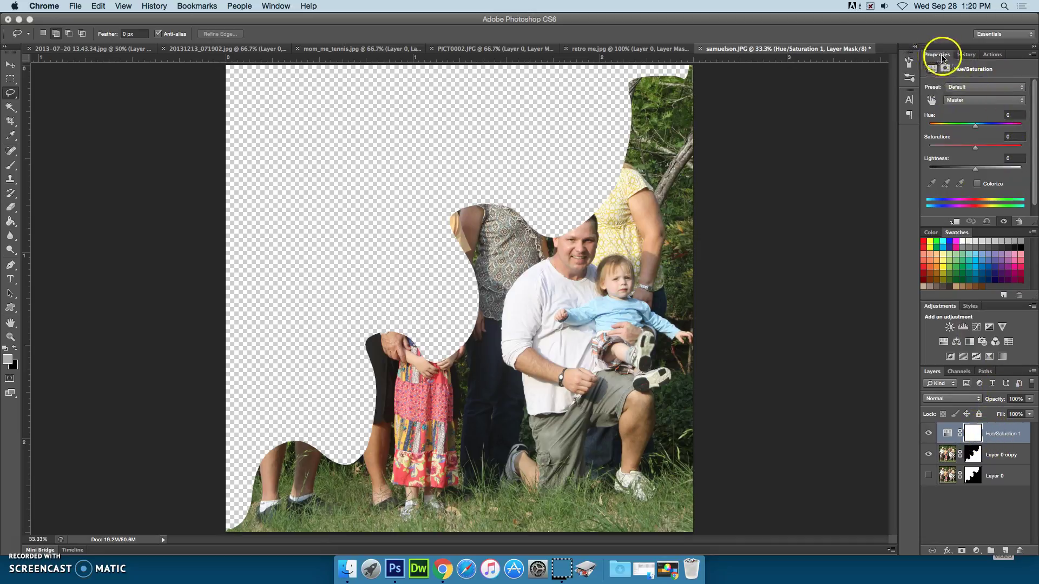
# Step: Colorize the visible photo part orange with hue 29, saturation 68 and lightness +5
pyautogui.click(978, 185)
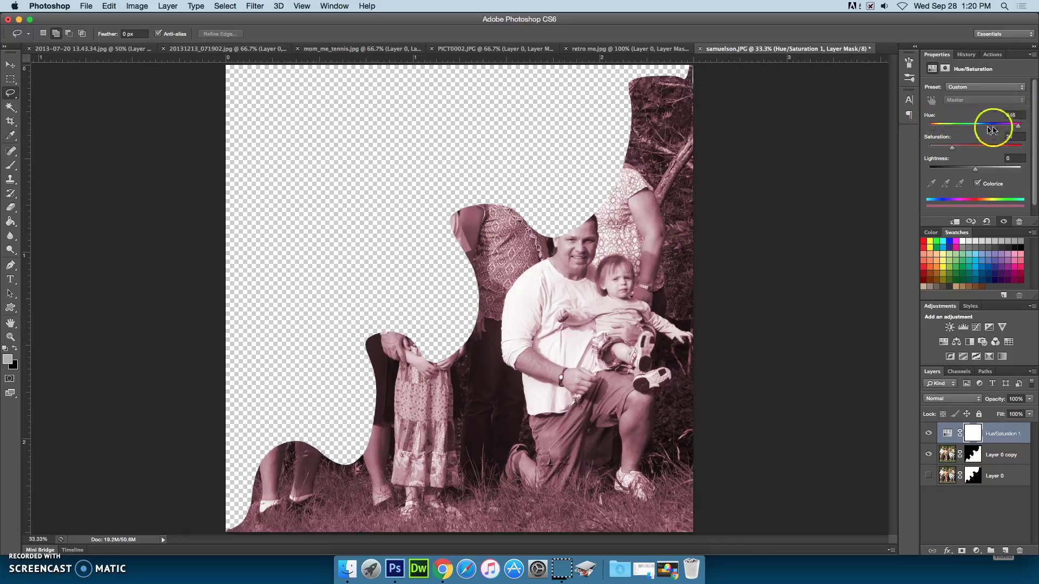
pyautogui.moveTo(1014, 129); pyautogui.dragTo(936, 132)
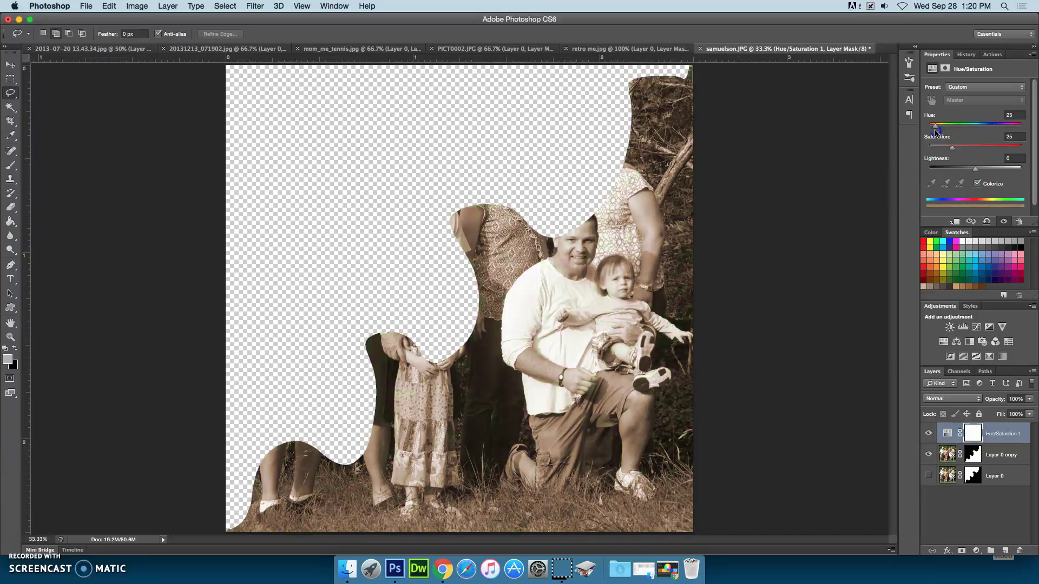
pyautogui.moveTo(952, 147); pyautogui.dragTo(956, 150)
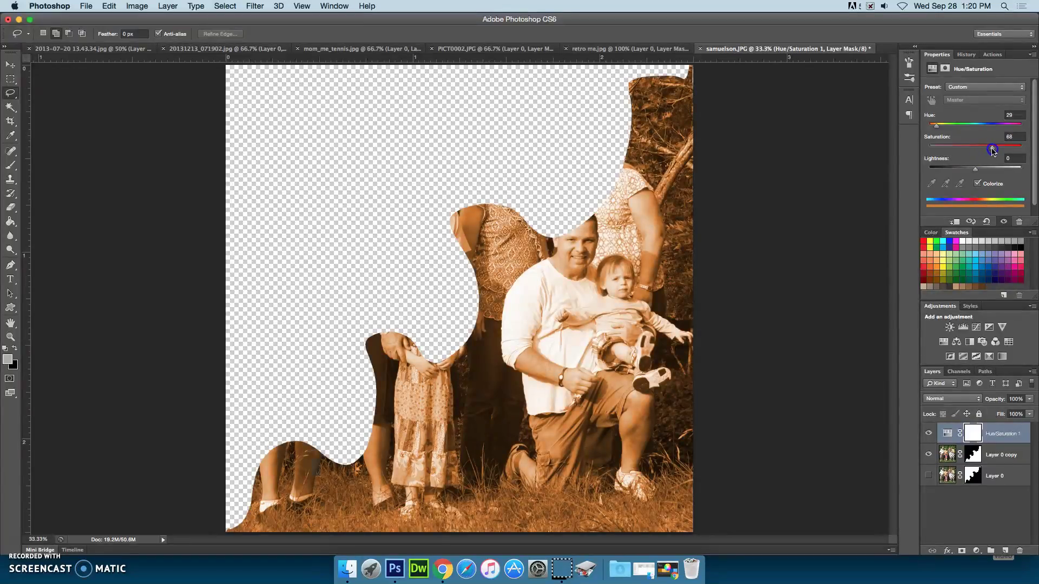
pyautogui.moveTo(993, 155); pyautogui.dragTo(972, 174)
pyautogui.moveTo(959, 172)
pyautogui.mouseDown()
pyautogui.moveTo(951, 172)
pyautogui.moveTo(992, 172)
pyautogui.moveTo(963, 173)
pyautogui.moveTo(978, 172)
pyautogui.mouseUp()
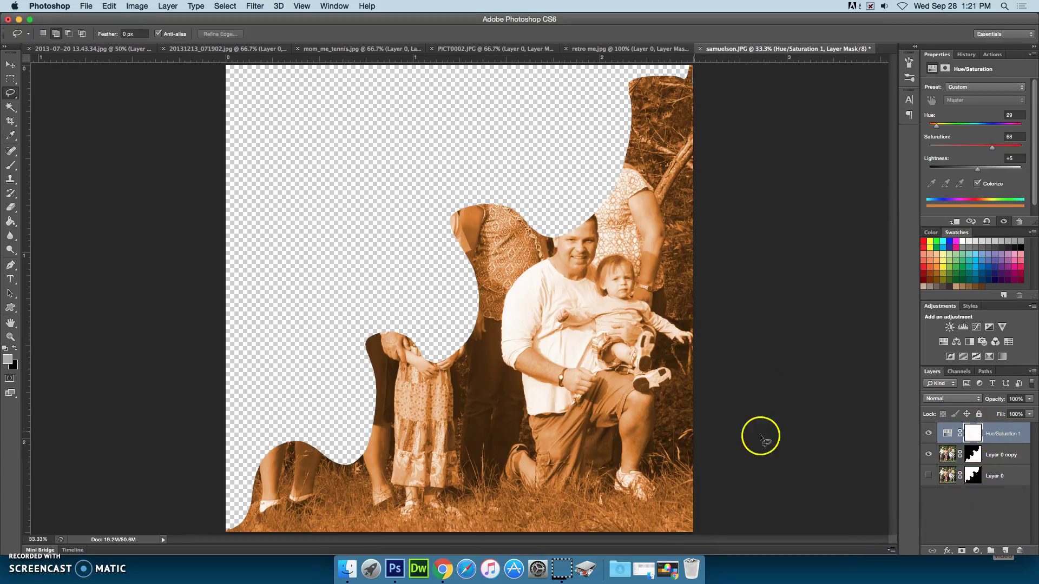
# Step: Merge the Hue/Saturation adjustment layer with Layer 0 copy
pyautogui.keyDown('shift'); pyautogui.click(1012, 460); pyautogui.keyUp('shift')
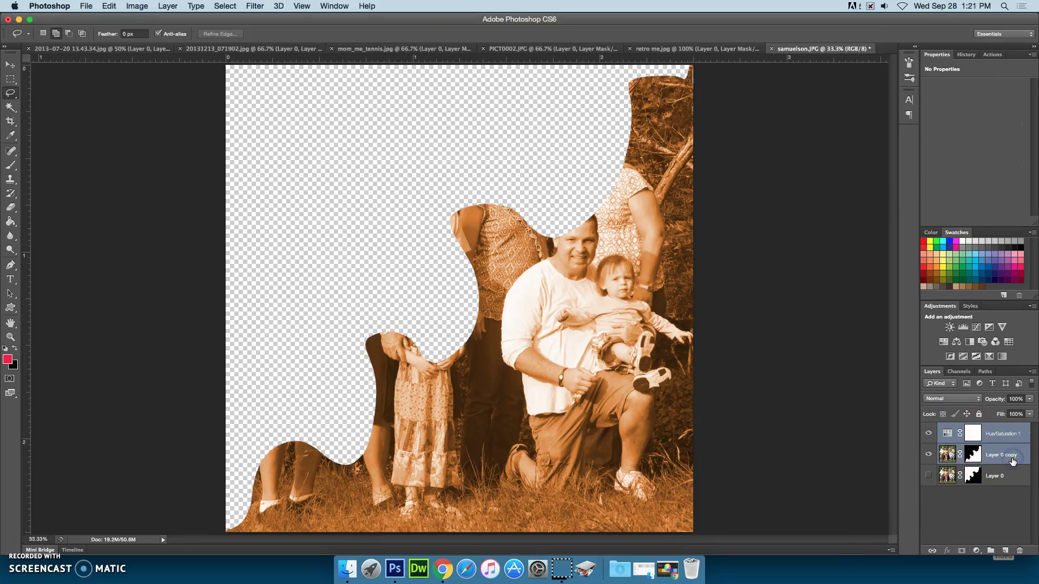
pyautogui.rightClick(1014, 459)
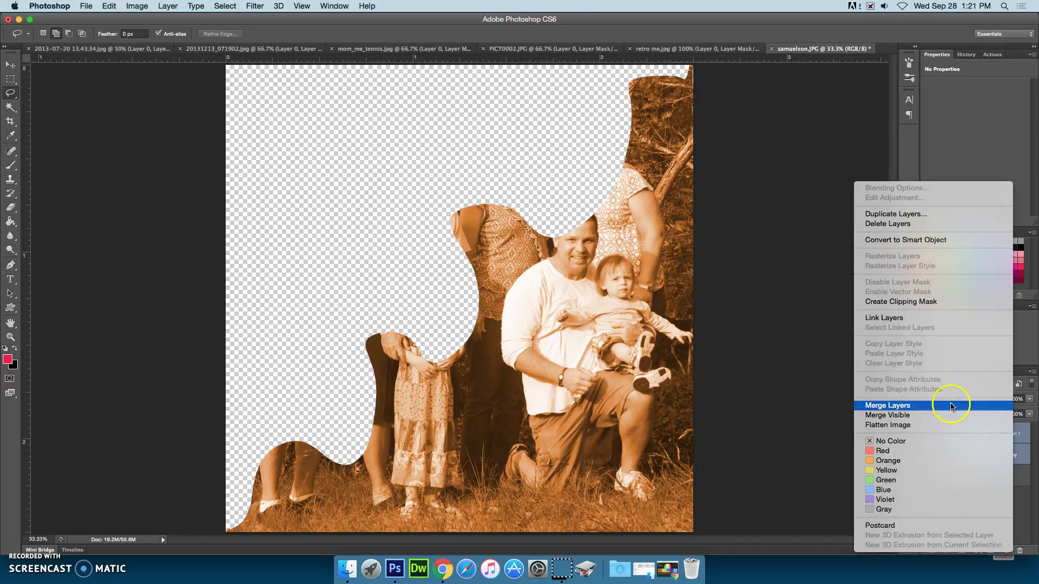
pyautogui.click(921, 406)
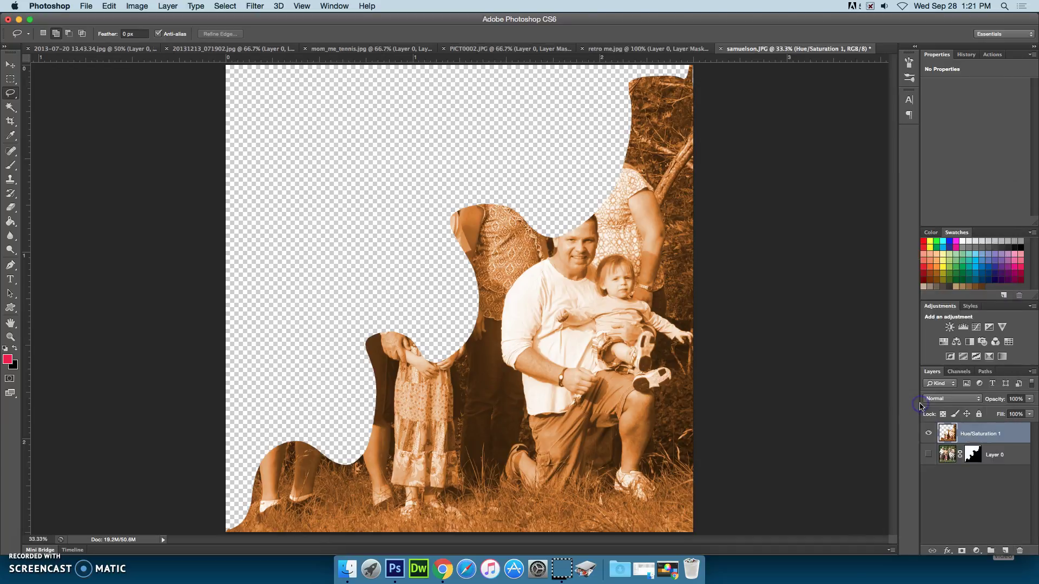
# Step: Hide the merged orange layer, show Layer 0 and add a Hue/Saturation adjustment layer directly above it
pyautogui.click(929, 433)
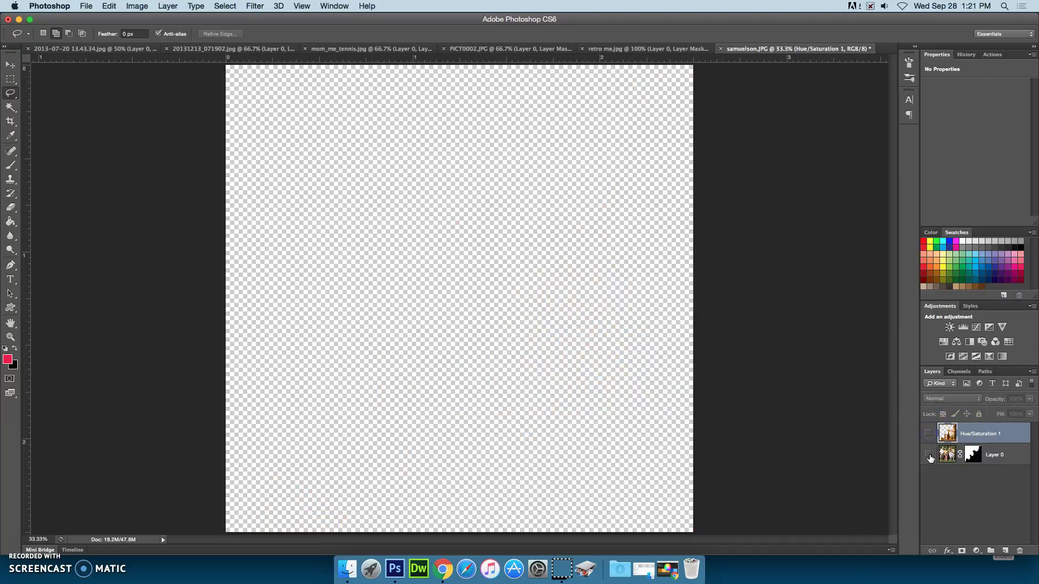
pyautogui.click(929, 455)
pyautogui.click(1008, 456)
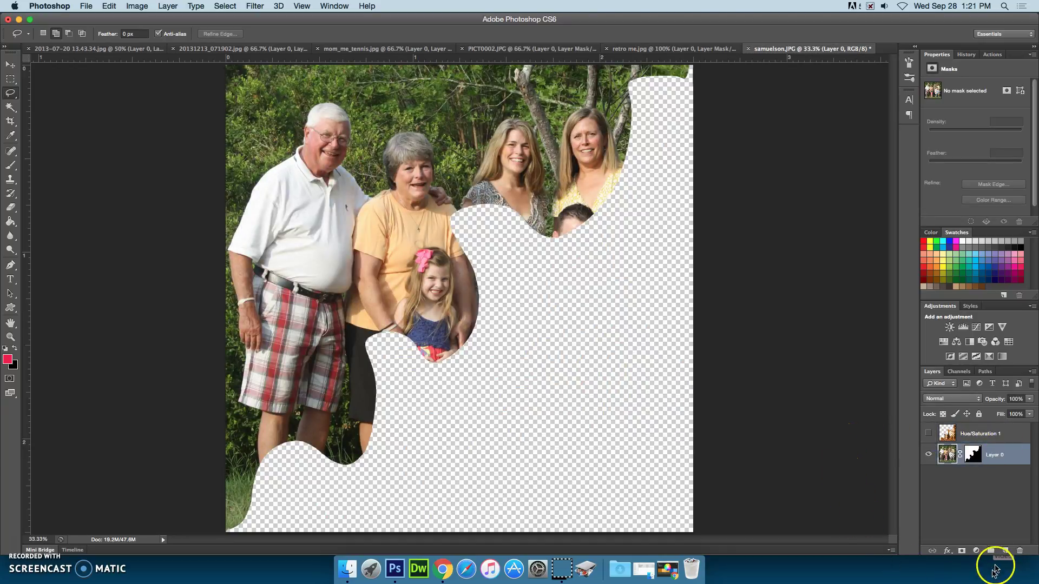
pyautogui.click(976, 552)
pyautogui.click(997, 456)
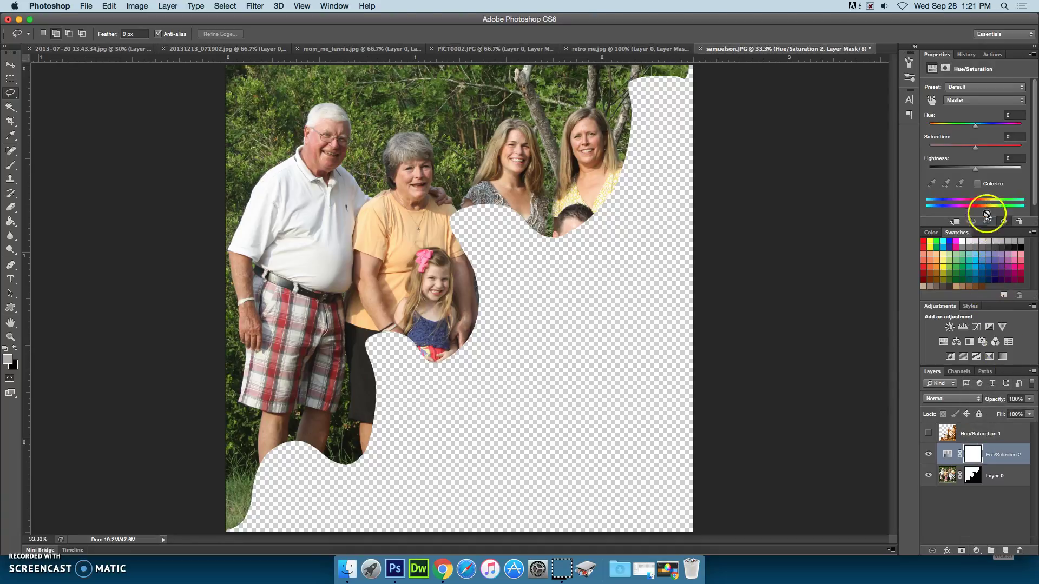
# Step: Colorize the Layer 0 part blue with hue 186 and saturation 54, and show the orange layer again
pyautogui.click(979, 184)
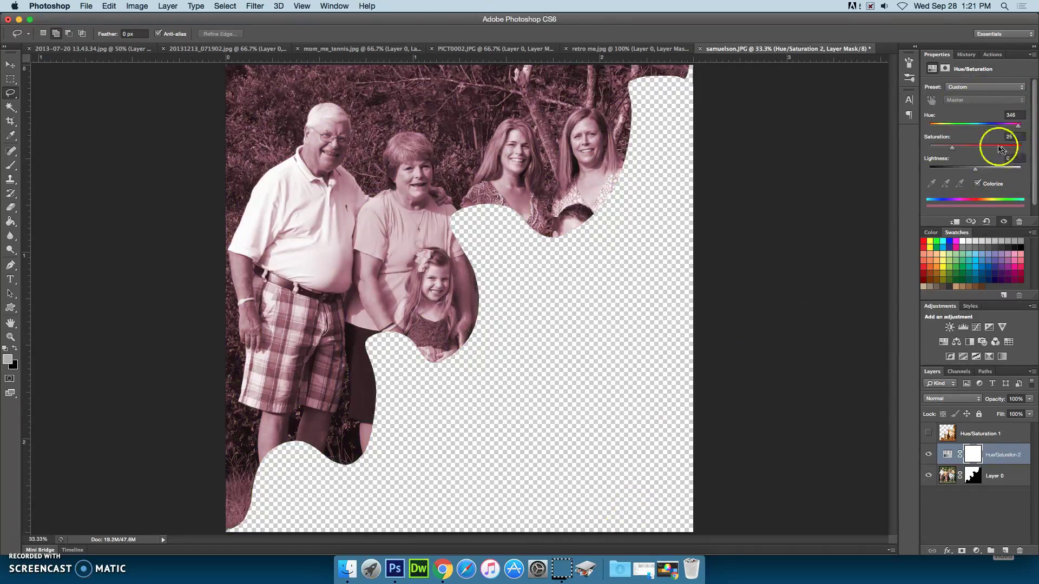
pyautogui.moveTo(1019, 131); pyautogui.dragTo(956, 151)
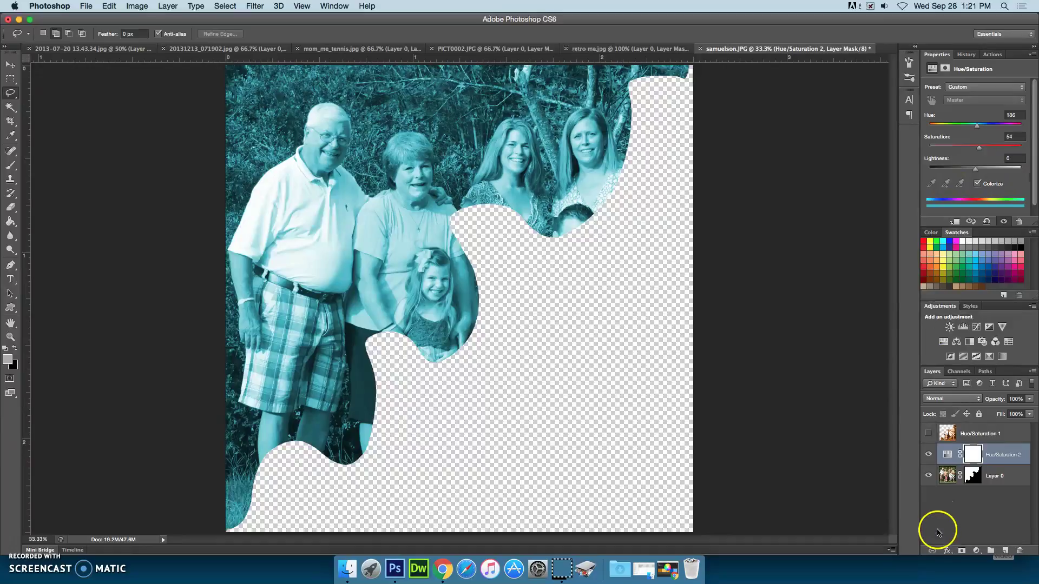
pyautogui.click(927, 434)
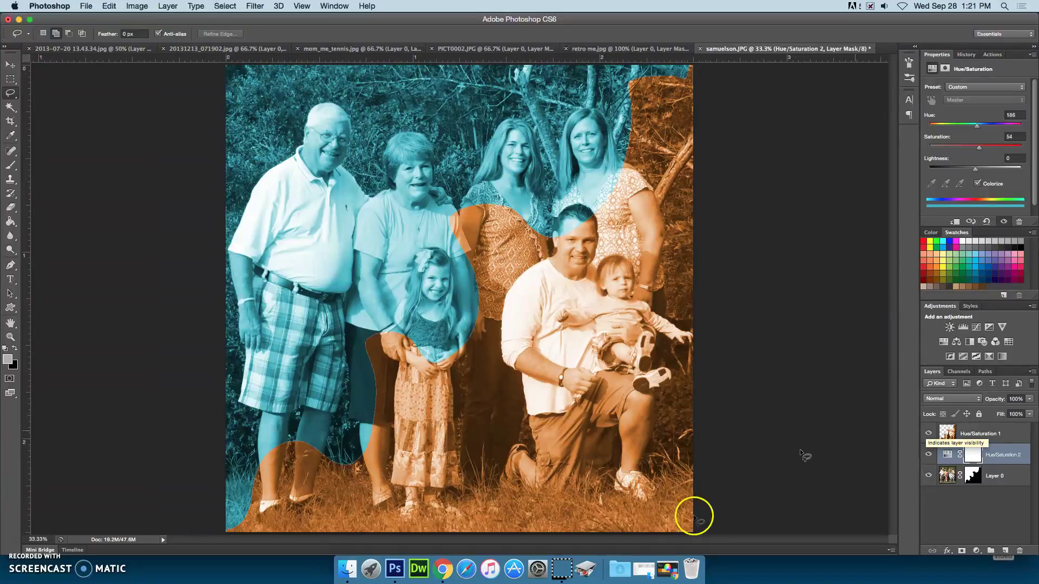
# Step: Switch to Chrome to compare the photo's two tints with the color wheel's complementary pair, and minimize the browser window
pyautogui.click(442, 569)
pyautogui.moveTo(400, 24); pyautogui.dragTo(544, 34)
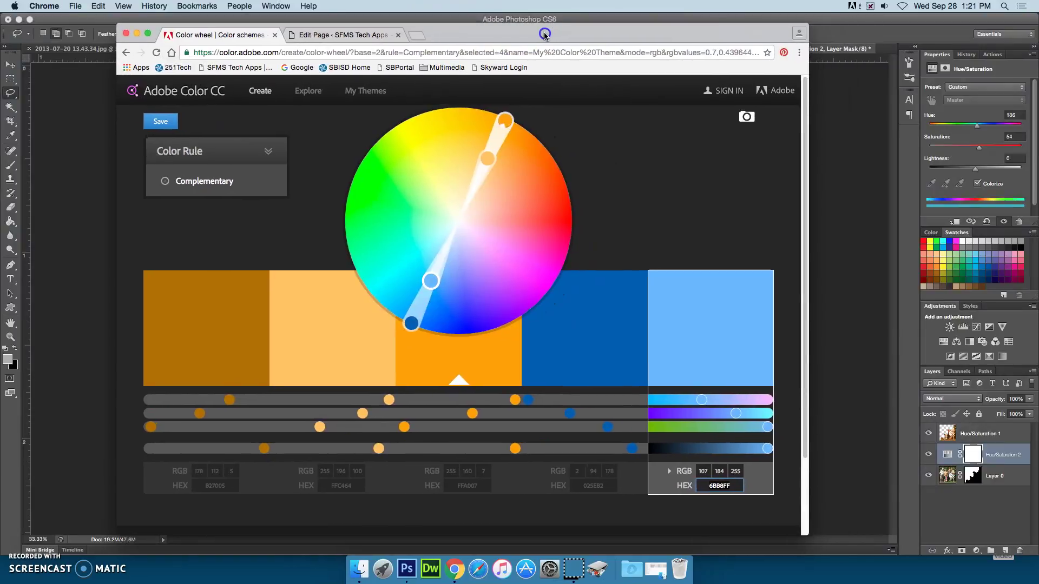
pyautogui.click(136, 34)
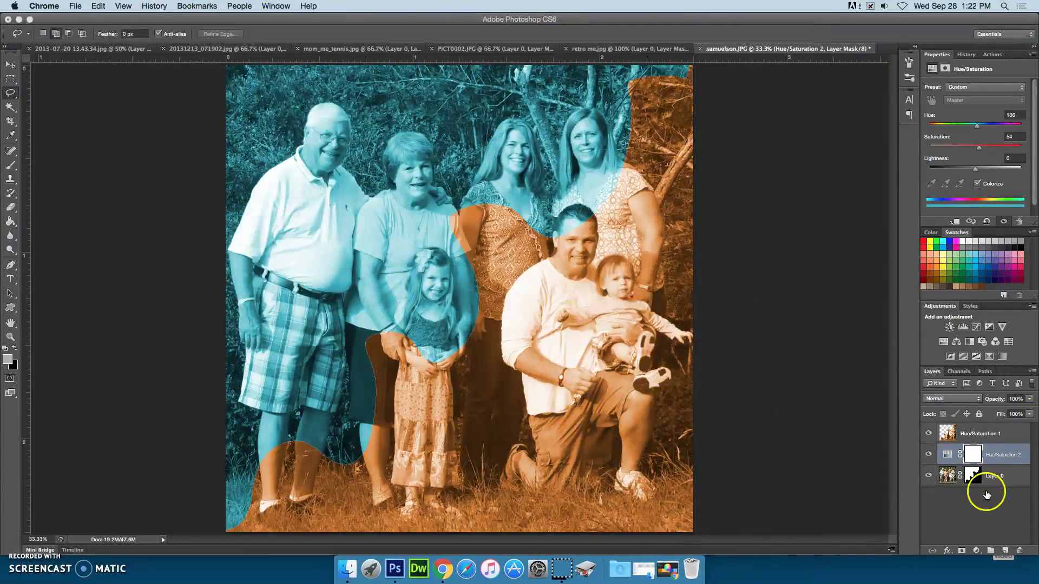
# Step: Merge the blue Hue/Saturation adjustment layer with Layer 0
pyautogui.click(999, 476)
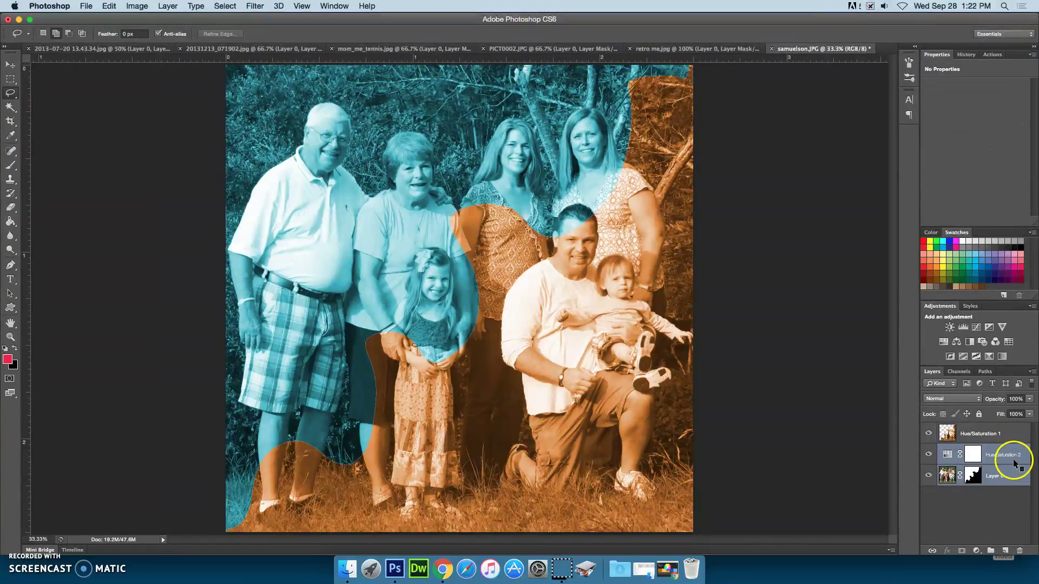
pyautogui.rightClick(1014, 459)
pyautogui.click(919, 406)
pyautogui.click(974, 469)
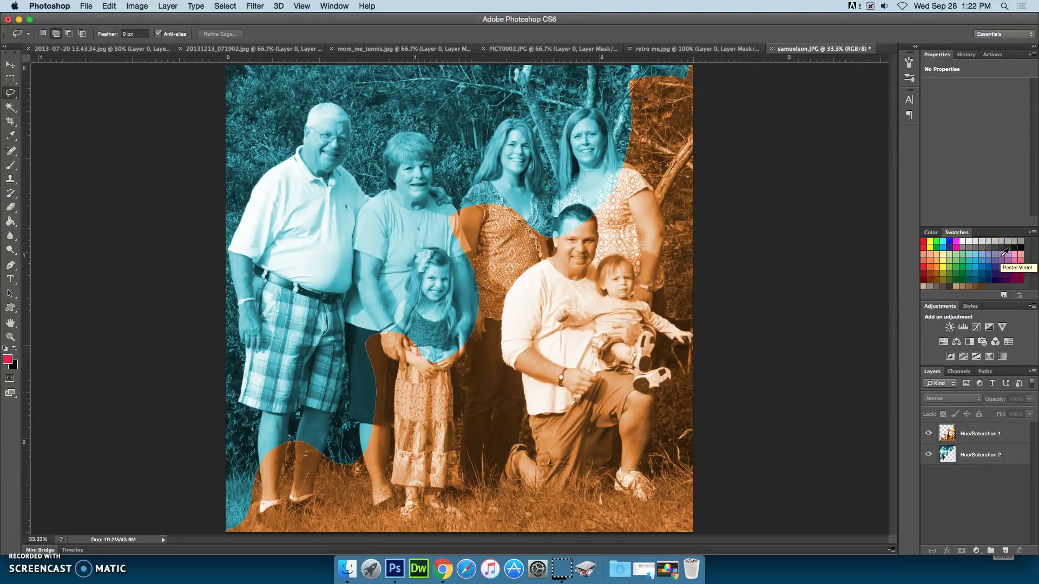
# Step: In retro me.jpg, hide Layer 0 and add a Hue/Saturation adjustment layer with Colorize enabled above Layer 0 copy
pyautogui.click(692, 49)
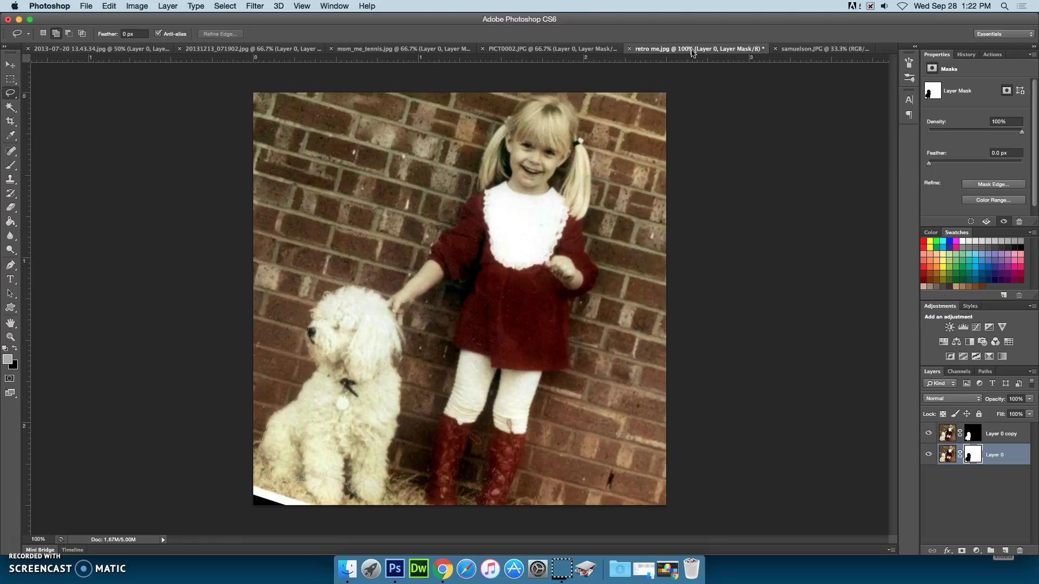
pyautogui.click(927, 456)
pyautogui.click(999, 434)
pyautogui.click(1002, 433)
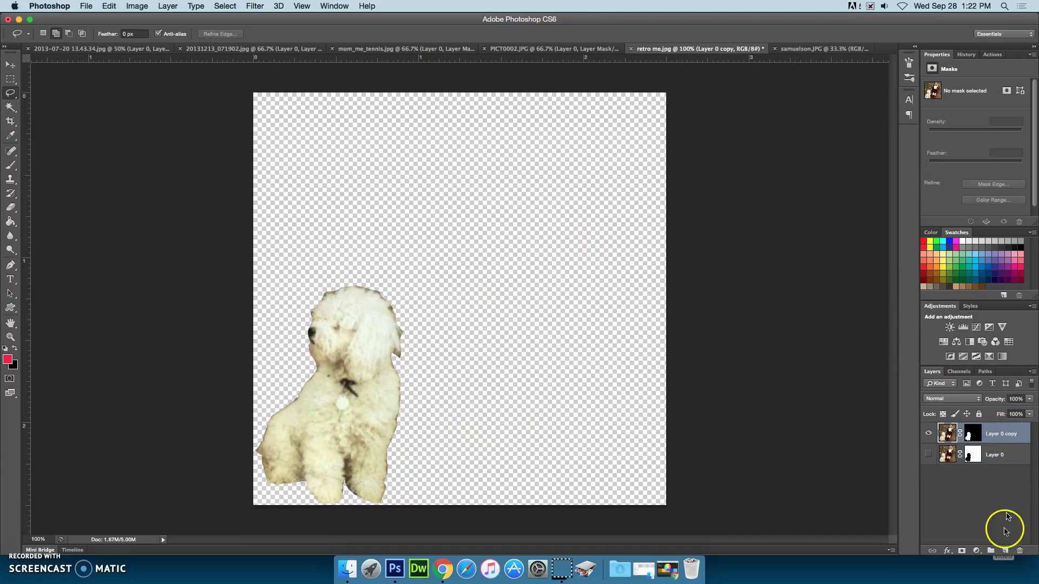
pyautogui.click(977, 551)
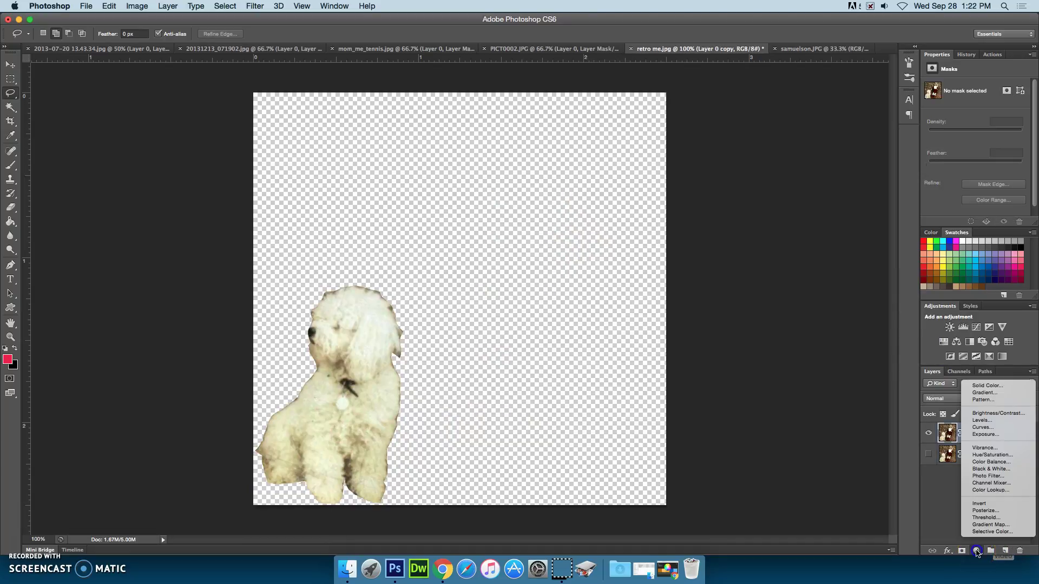
pyautogui.click(1002, 457)
pyautogui.click(979, 185)
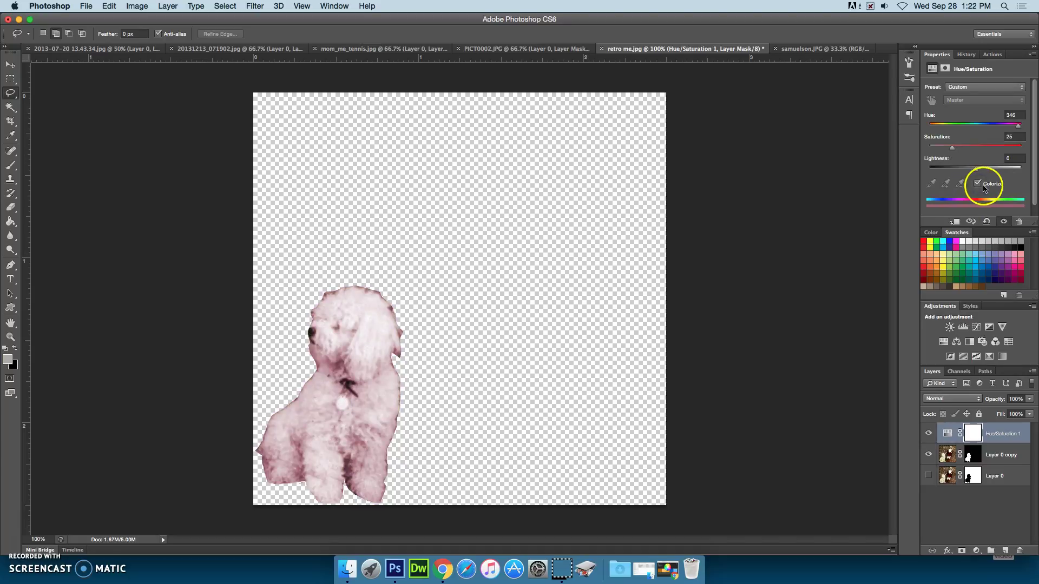
# Step: Switch to Adobe Color in Chrome, move the complementary scheme's base color to yellow FFEF0F, inspect its purple complement and minimize the window
pyautogui.click(442, 569)
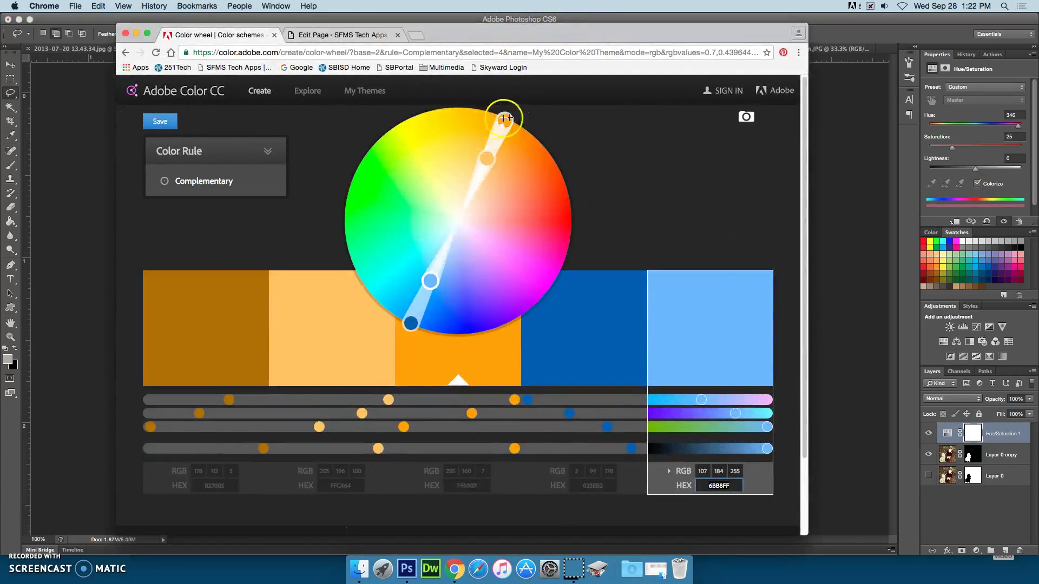
pyautogui.moveTo(503, 120); pyautogui.dragTo(424, 127)
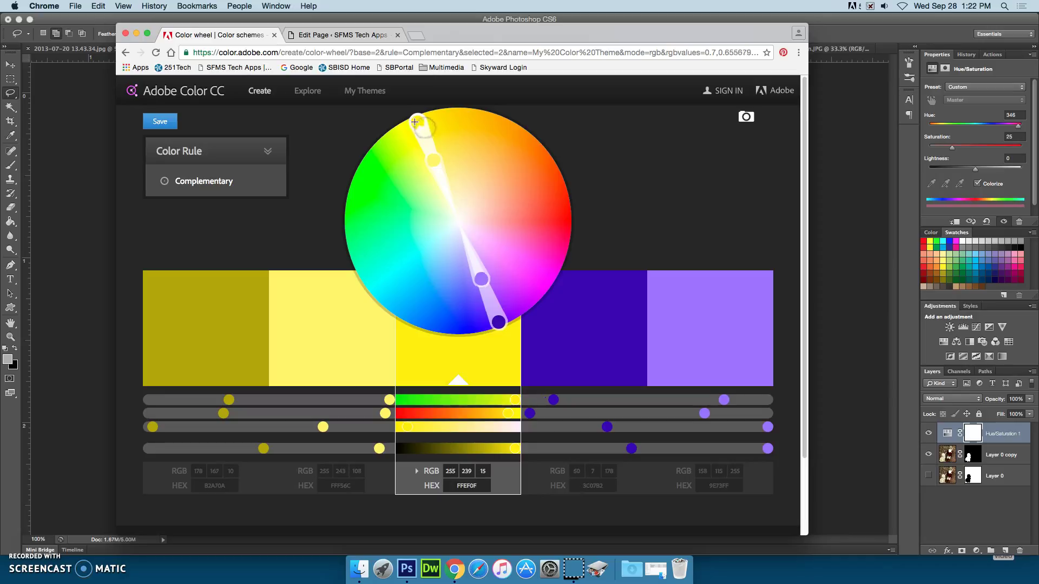
pyautogui.moveTo(422, 122); pyautogui.dragTo(422, 123)
pyautogui.click(500, 321)
pyautogui.moveTo(581, 339); pyautogui.dragTo(609, 370)
pyautogui.click(580, 359)
pyautogui.click(477, 371)
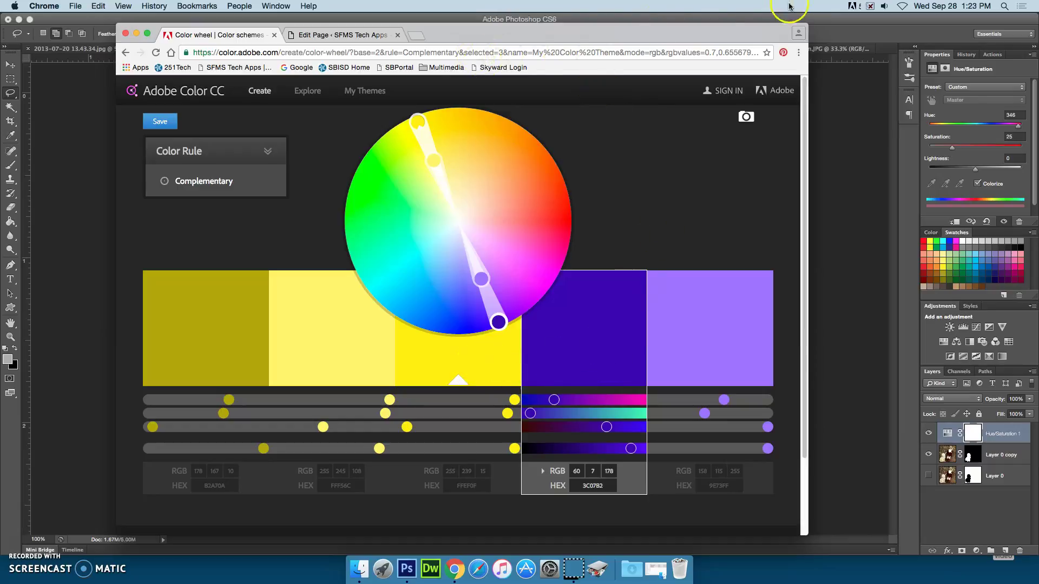
pyautogui.click(801, 22)
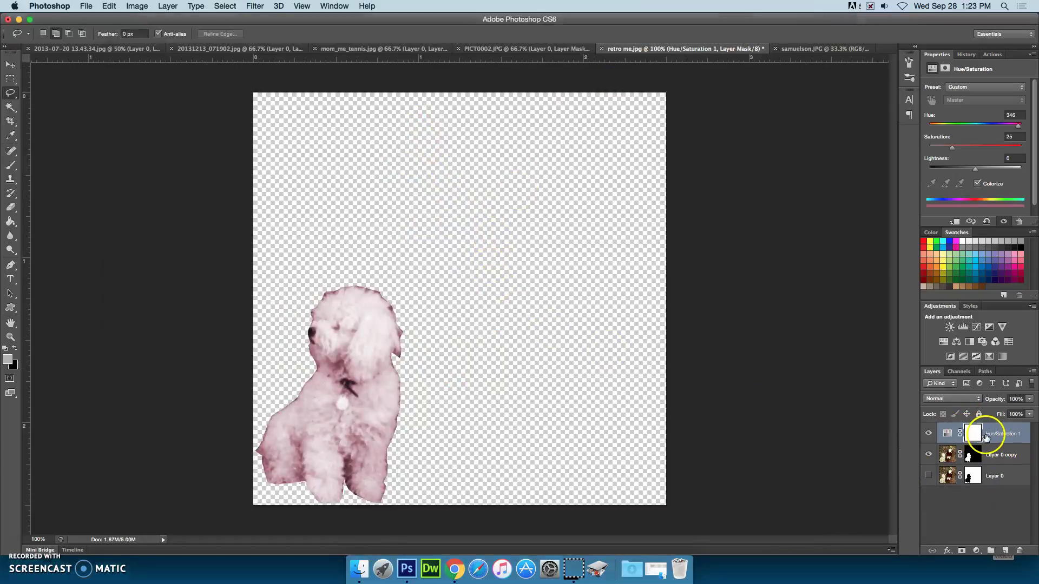
# Step: Tint the dog yellow by setting the adjustment's hue to 54 and saturation to 86
pyautogui.click(943, 124)
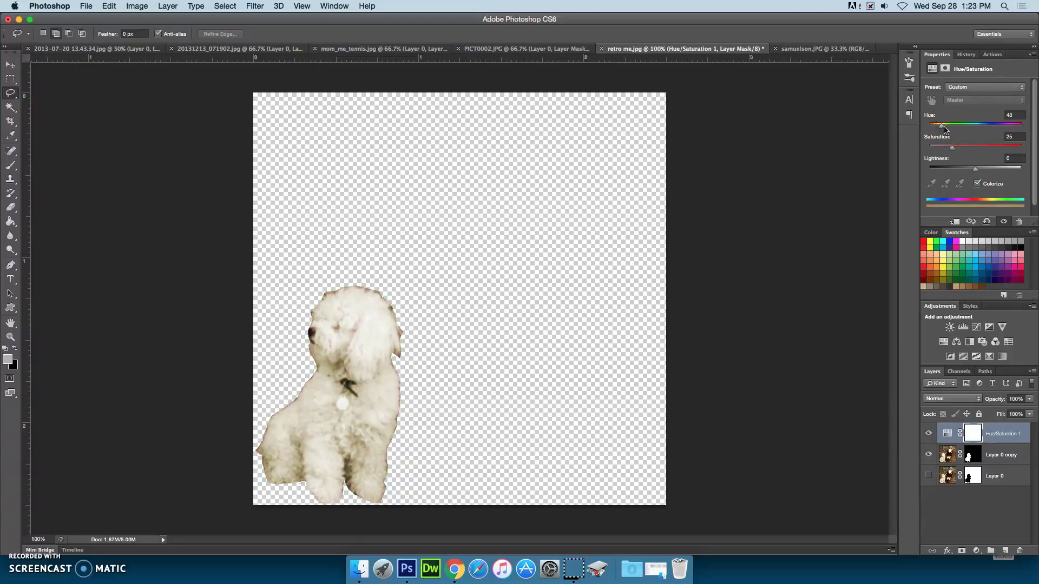
pyautogui.moveTo(952, 147); pyautogui.dragTo(1008, 155)
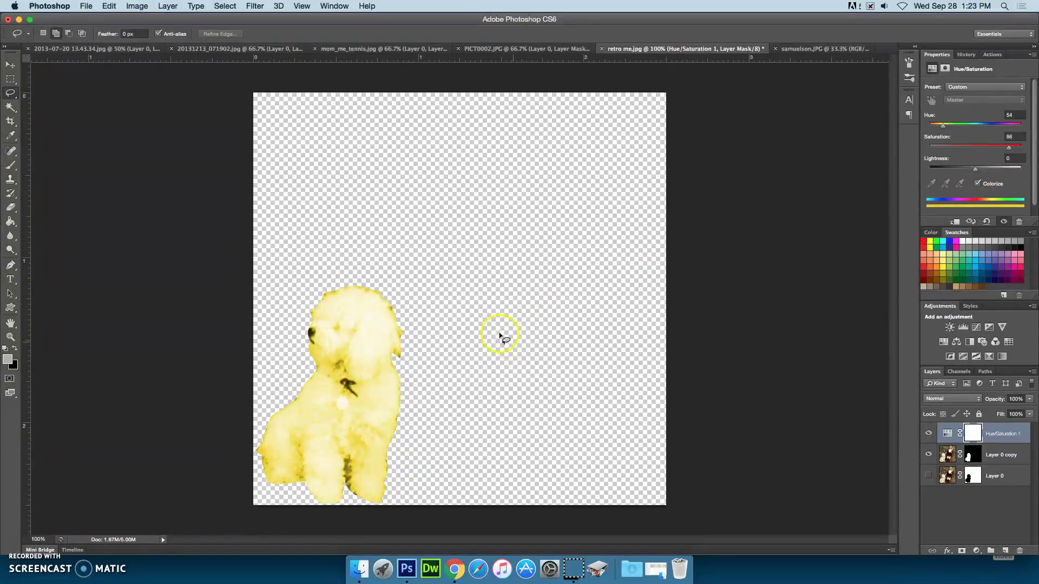
# Step: Set the dog adjustment's lightness to -26 and merge the adjustment with Layer 0 copy
pyautogui.moveTo(976, 168); pyautogui.dragTo(970, 172)
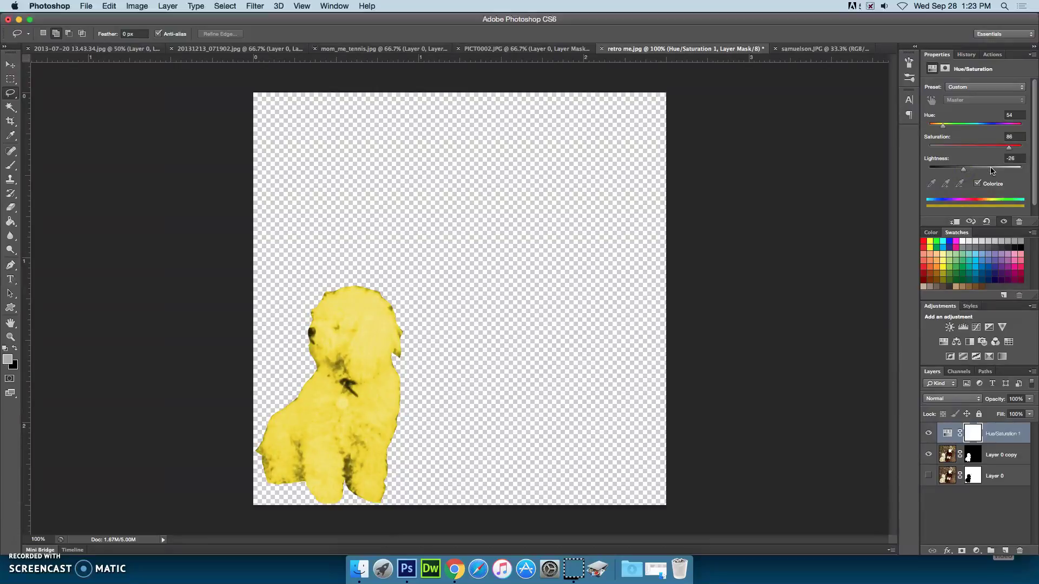
pyautogui.keyDown('shift'); pyautogui.click(1010, 456); pyautogui.keyUp('shift')
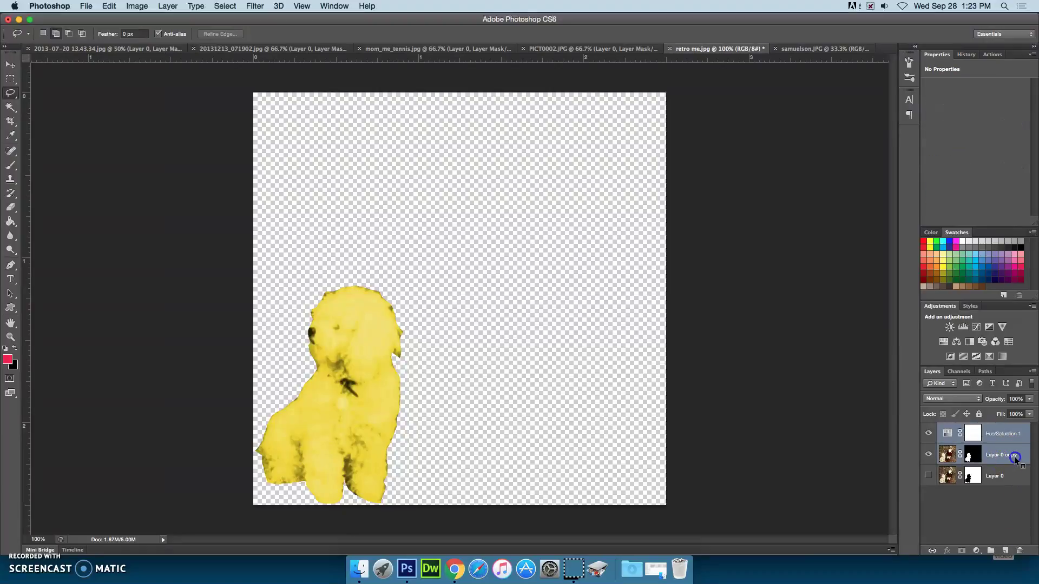
pyautogui.rightClick(1012, 457)
pyautogui.click(926, 405)
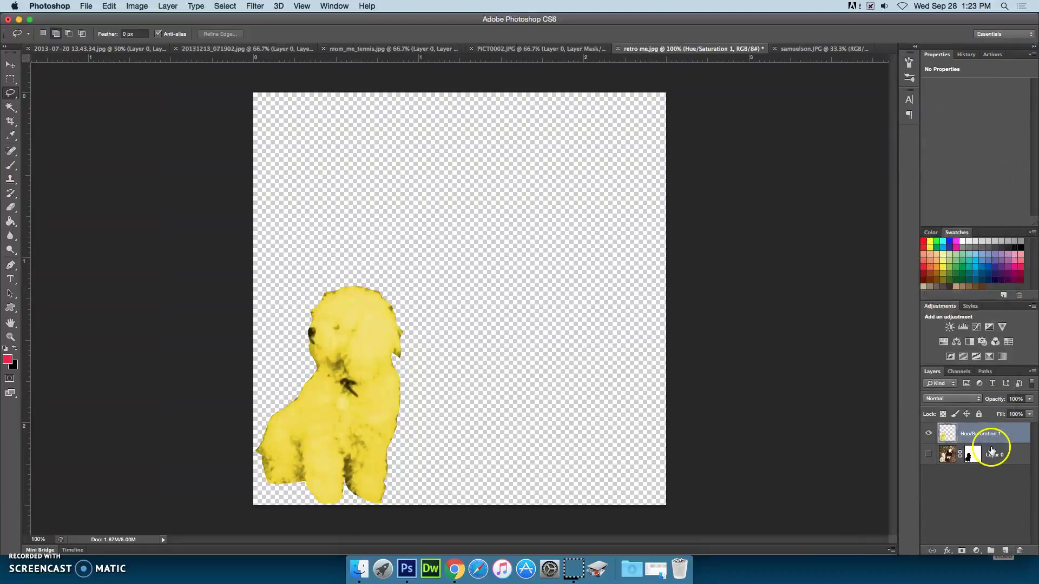
# Step: Show Layer 0, hide the merged dog layer, and add a Hue/Saturation adjustment with Colorize enabled above Layer 0
pyautogui.click(929, 455)
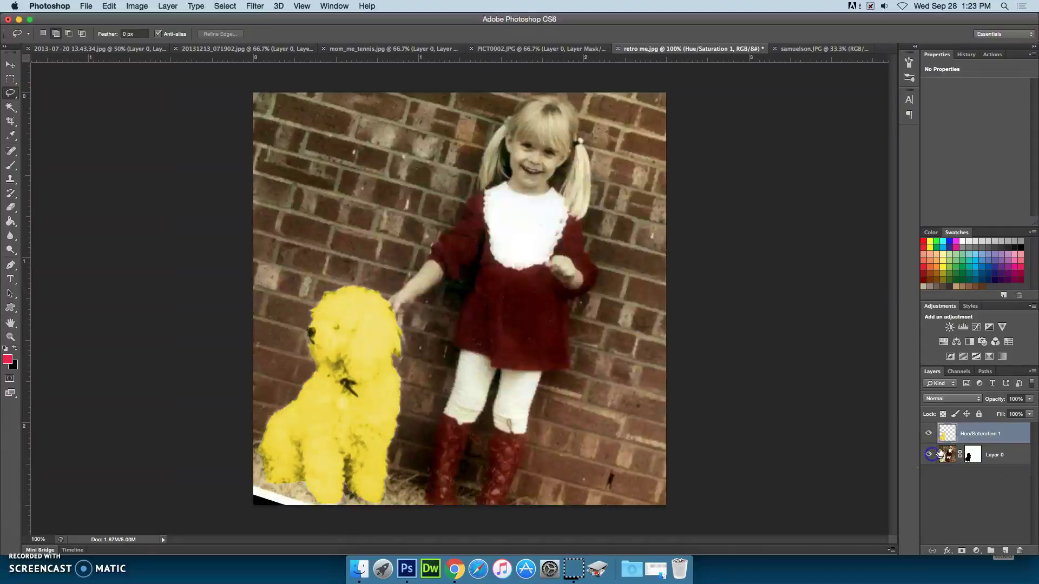
pyautogui.click(930, 435)
pyautogui.click(1001, 460)
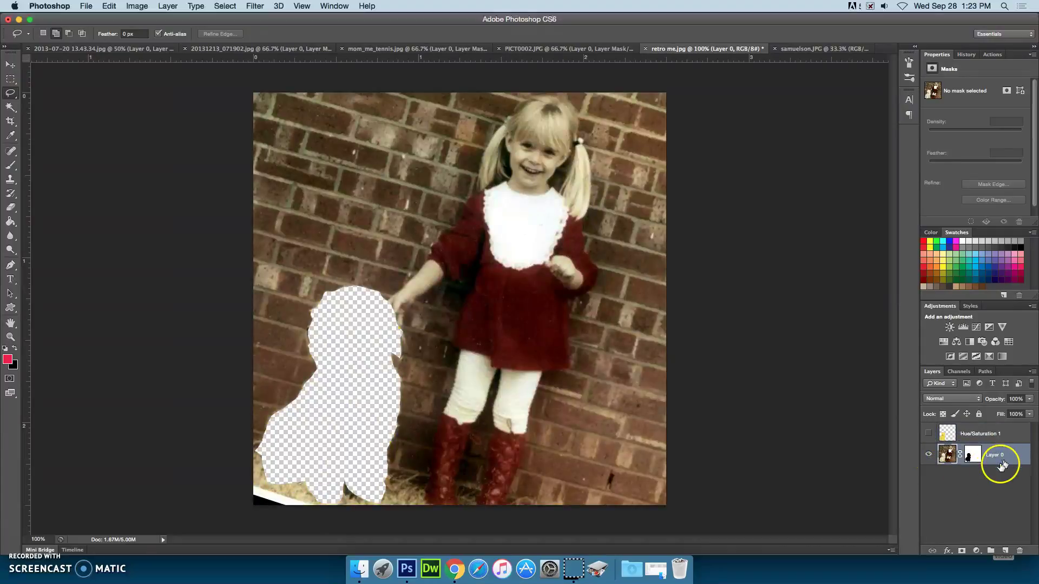
pyautogui.click(977, 550)
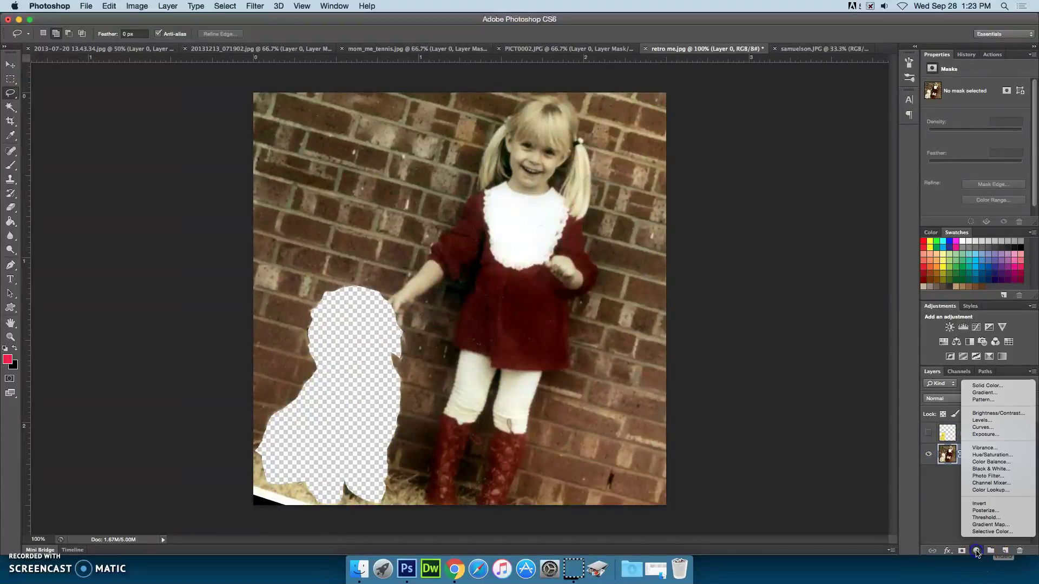
pyautogui.click(992, 455)
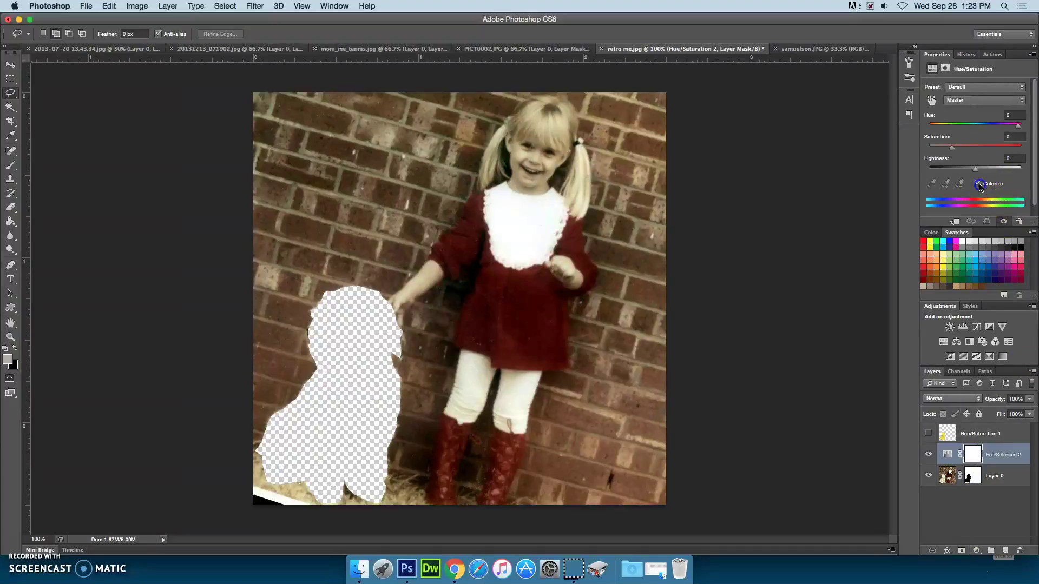
pyautogui.click(979, 184)
# Step: Tint the girl and brick wall purple with hue 249, saturation 45 and lightness +24
pyautogui.moveTo(1002, 124); pyautogui.dragTo(994, 129)
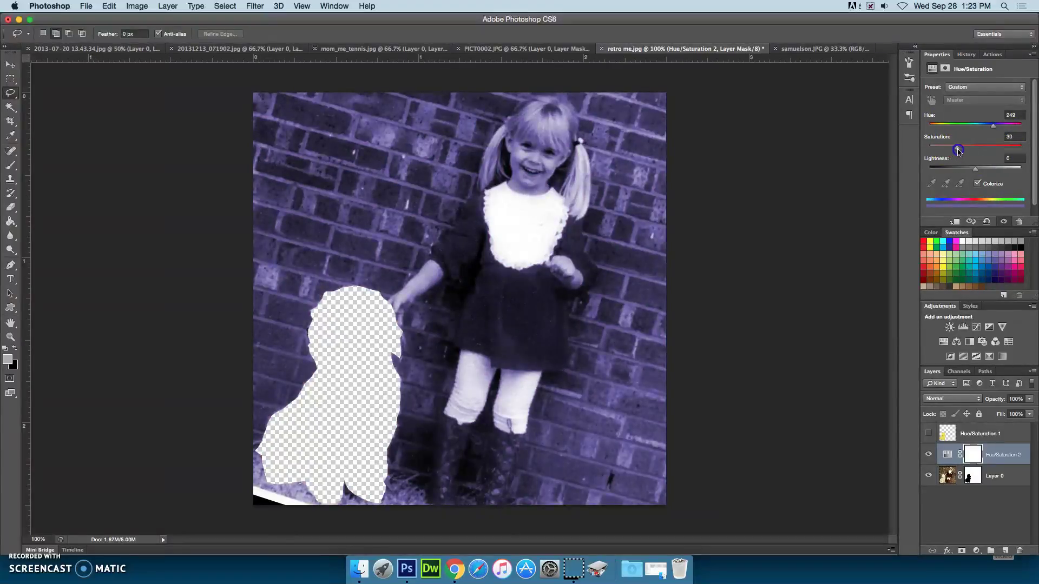
pyautogui.click(985, 168)
pyautogui.moveTo(985, 171); pyautogui.dragTo(984, 161)
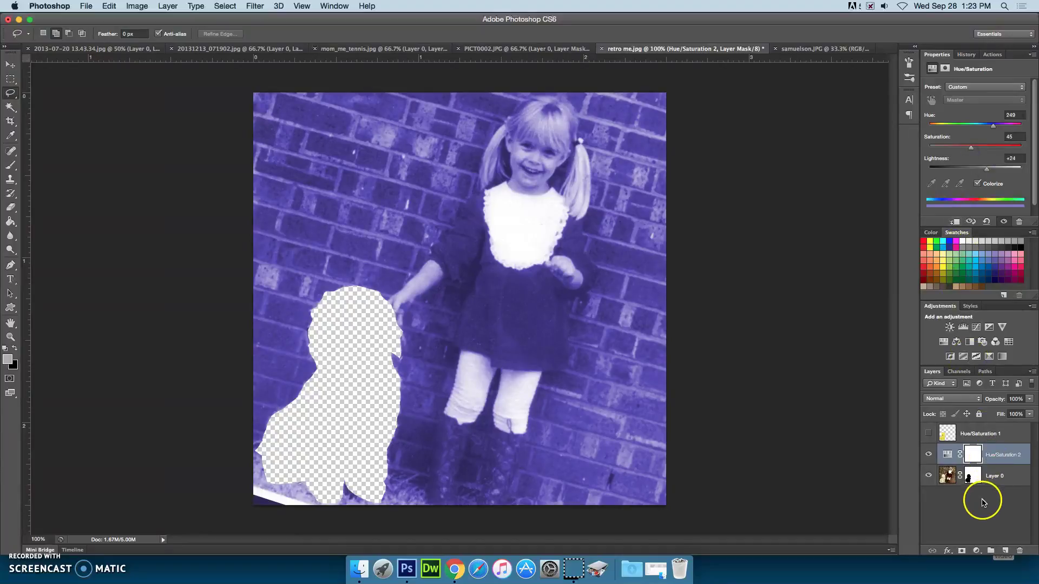
# Step: Show the yellow dog layer again and check the purple against the complementary scheme in Adobe Color in Chrome, returning to Photoshop
pyautogui.click(928, 435)
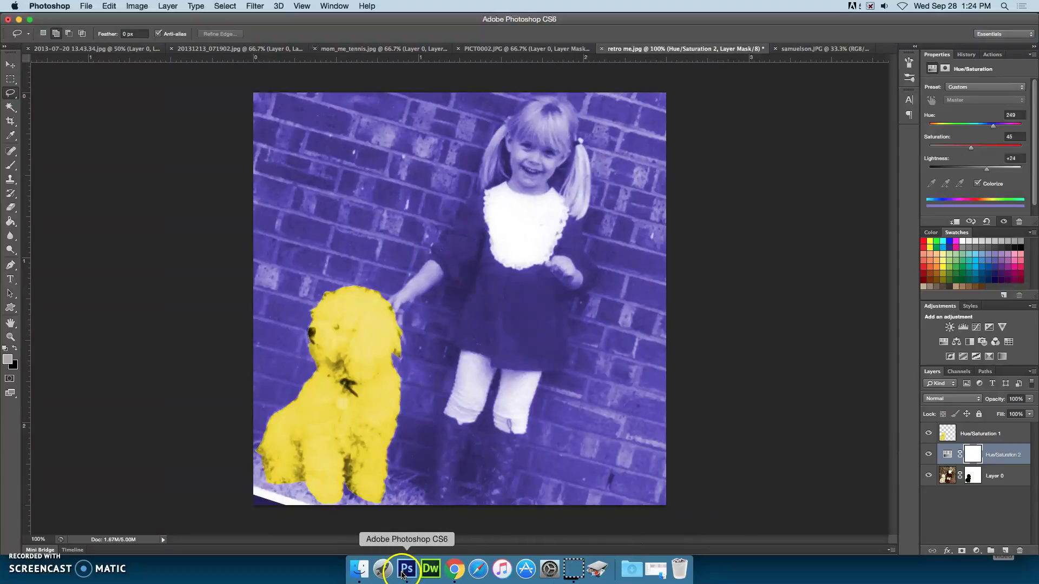
pyautogui.click(455, 569)
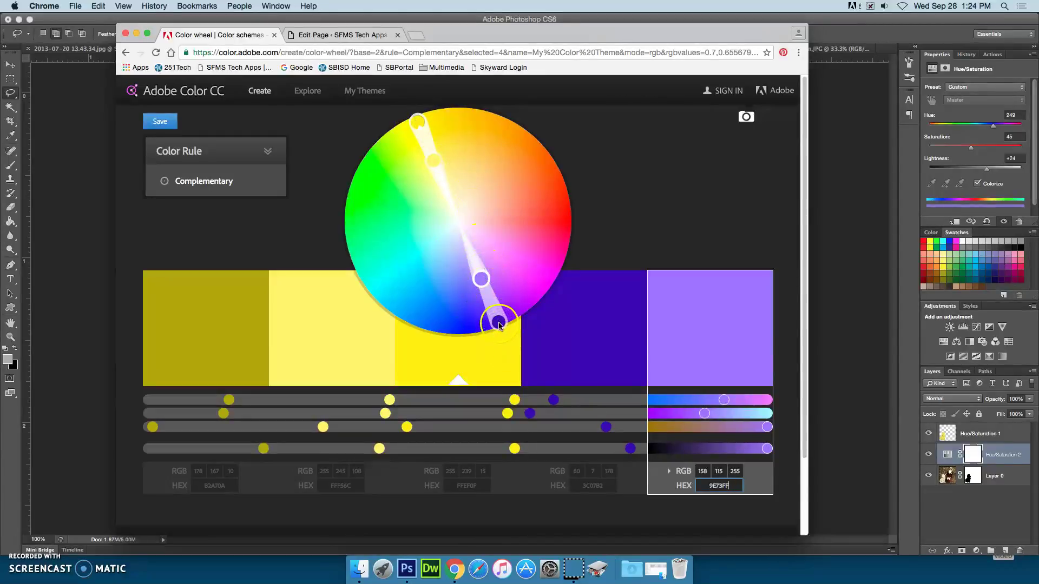
pyautogui.click(862, 33)
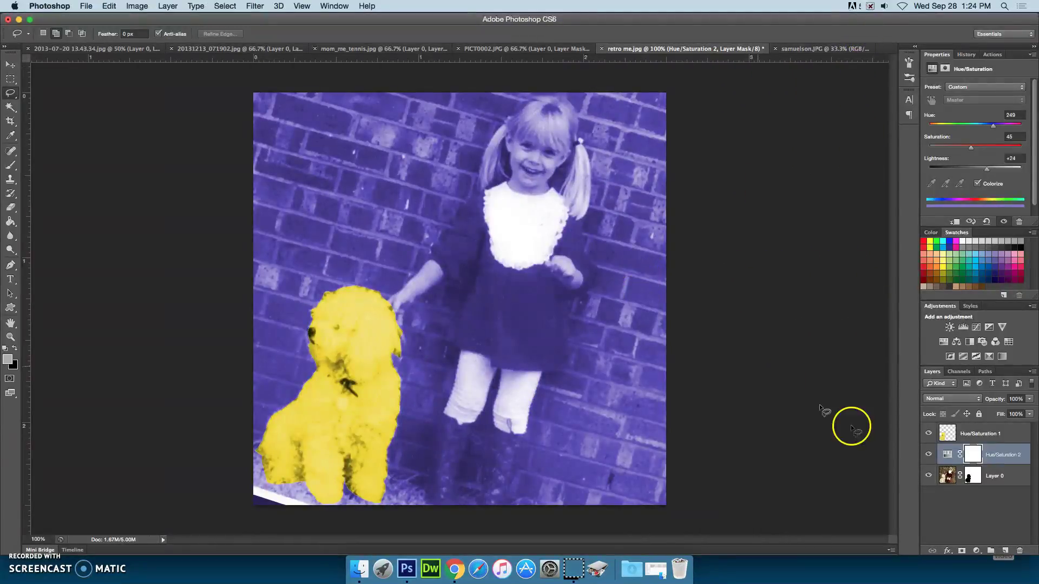
# Step: Merge the purple Hue/Saturation 2 adjustment layer with Layer 0
pyautogui.keyDown('shift'); pyautogui.click(1005, 481); pyautogui.keyUp('shift')
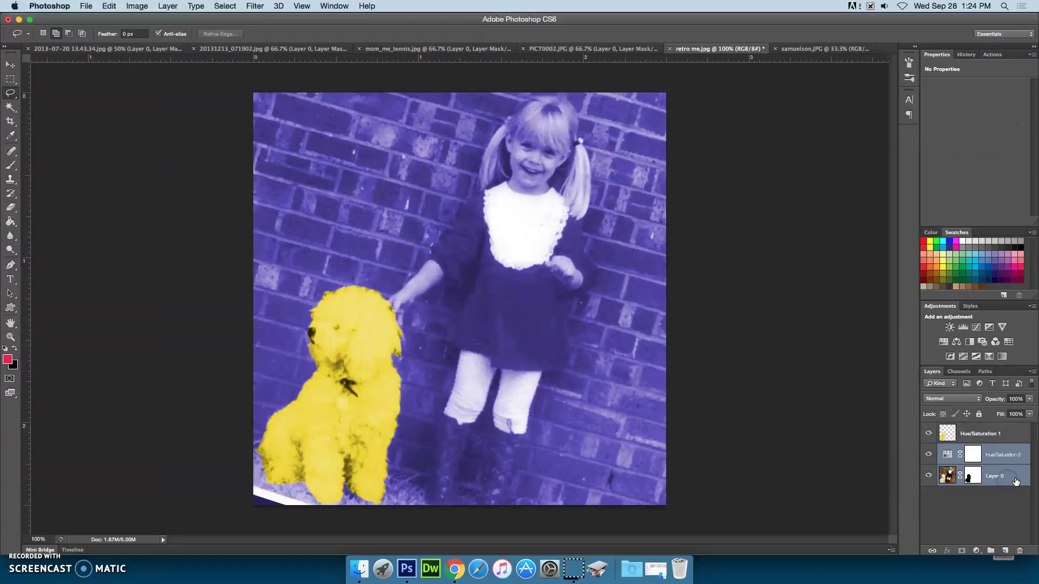
pyautogui.rightClick(1016, 482)
pyautogui.click(973, 406)
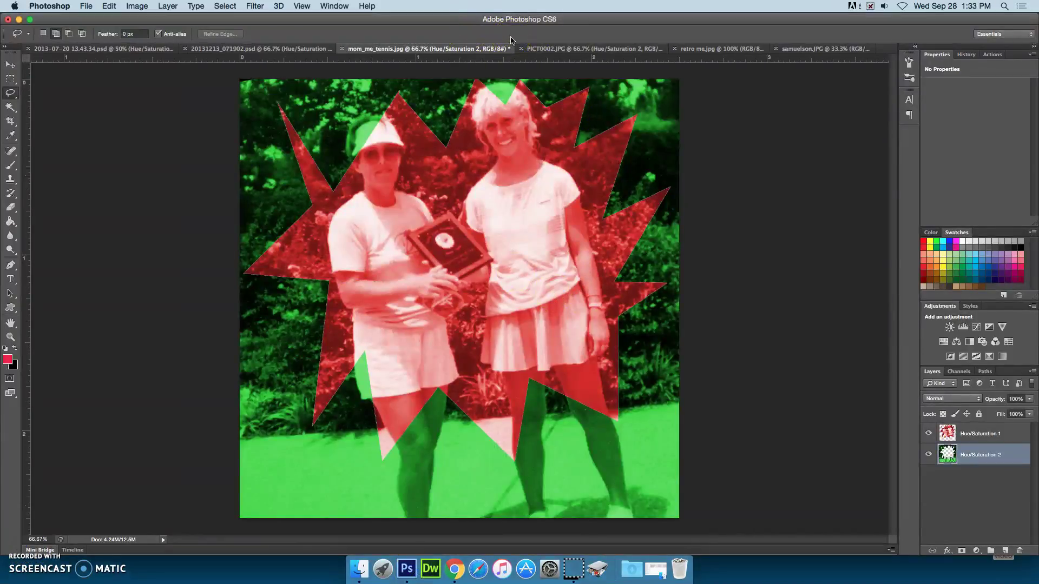
# Step: Save the tennis photo as mom_me_tennis.psd in the Filters Project folder, with layers kept and Maximize Compatibility on
pyautogui.press('super+s')
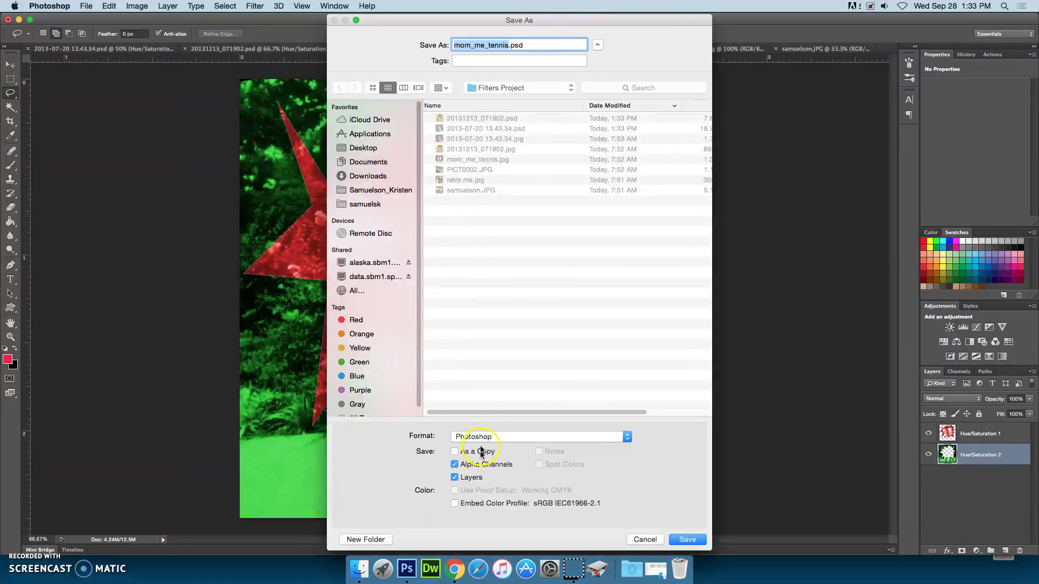
pyautogui.click(691, 539)
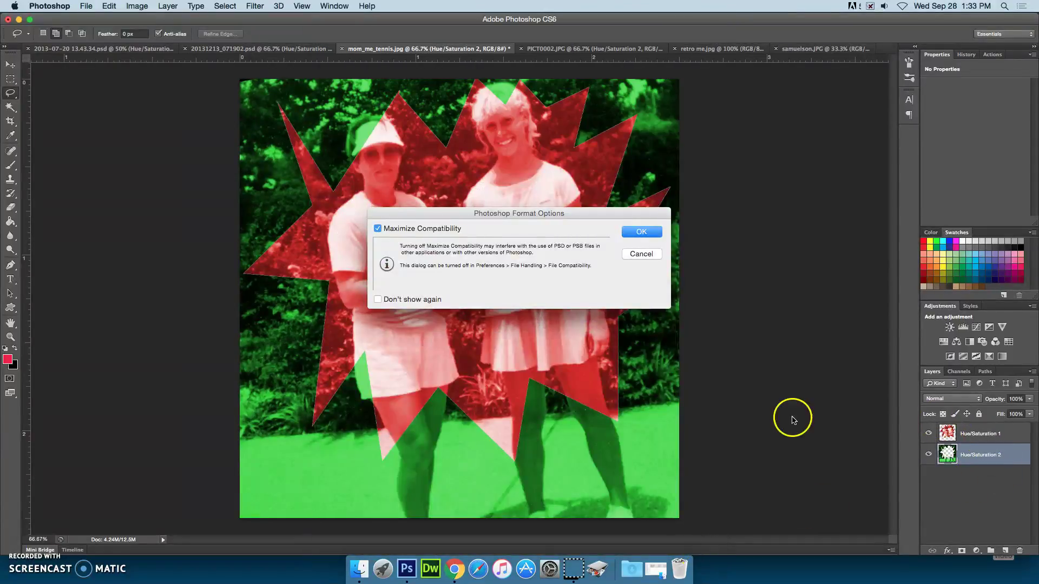
pyautogui.click(640, 232)
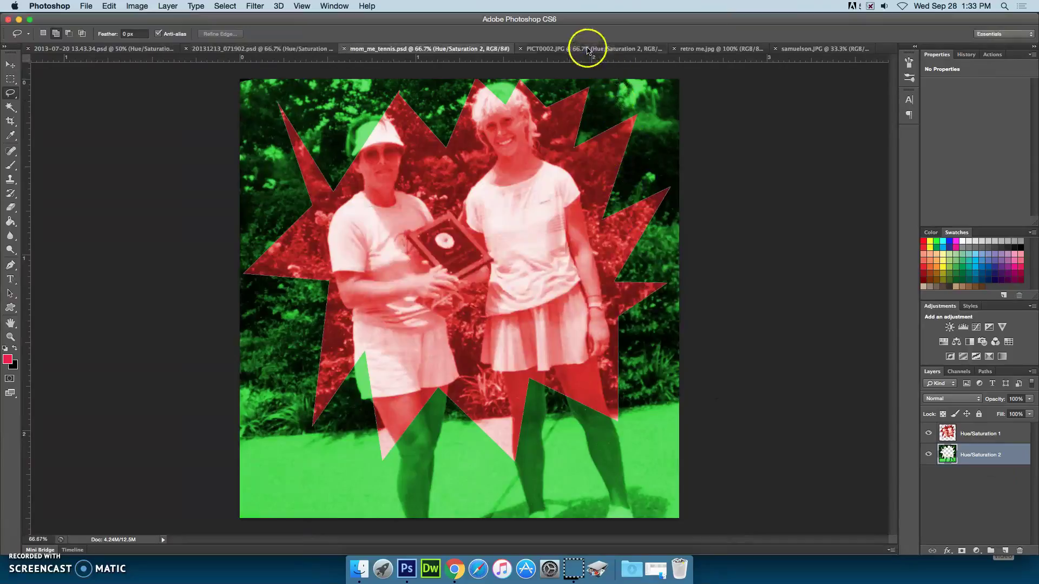
# Step: Save the green and purple cyclists photo as the Photoshop file PICT0002.psd with Maximize Compatibility on
pyautogui.click(595, 49)
pyautogui.press('super+shift+s')
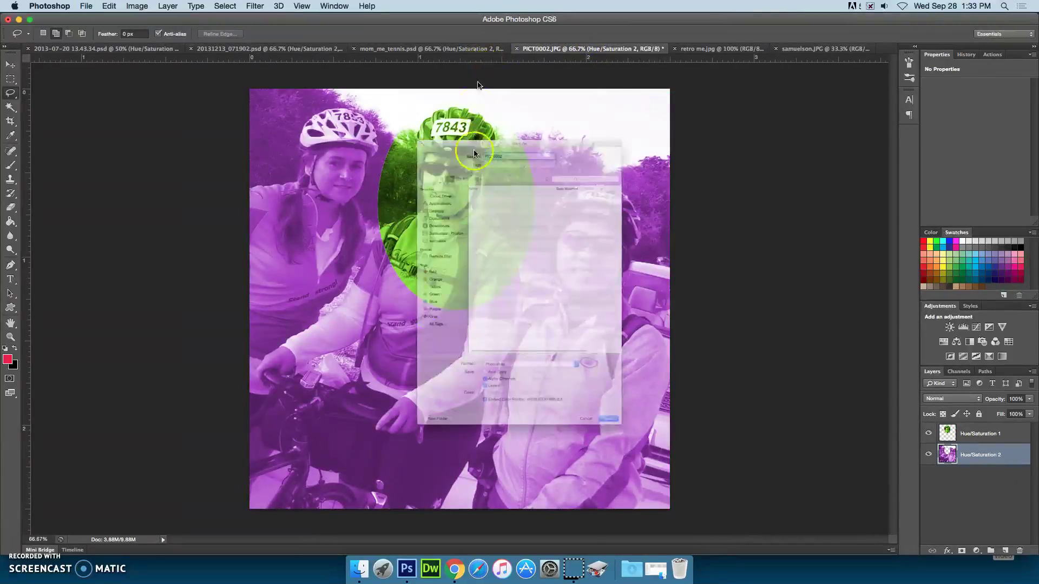
pyautogui.click(691, 540)
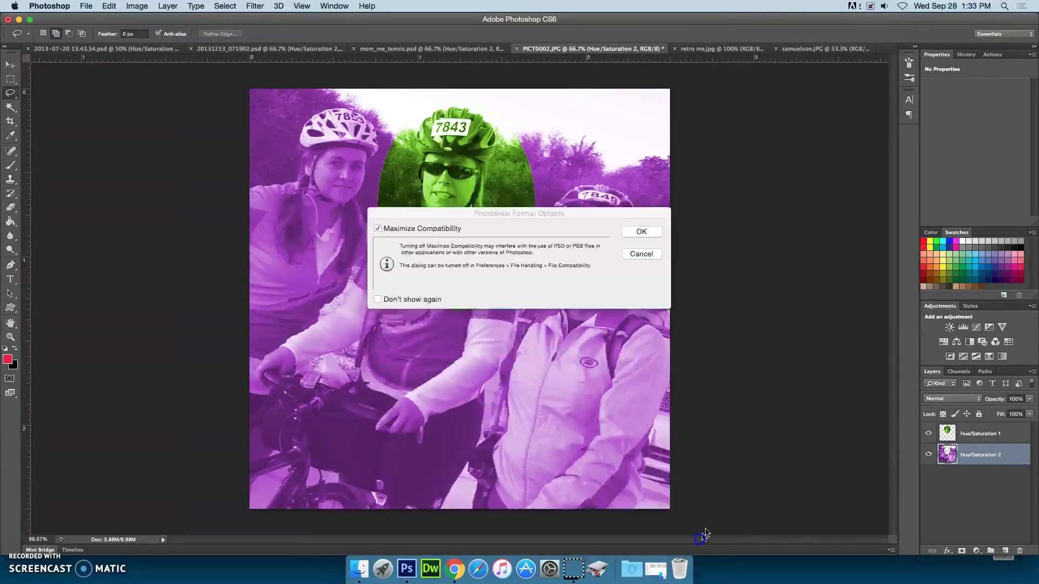
pyautogui.click(638, 233)
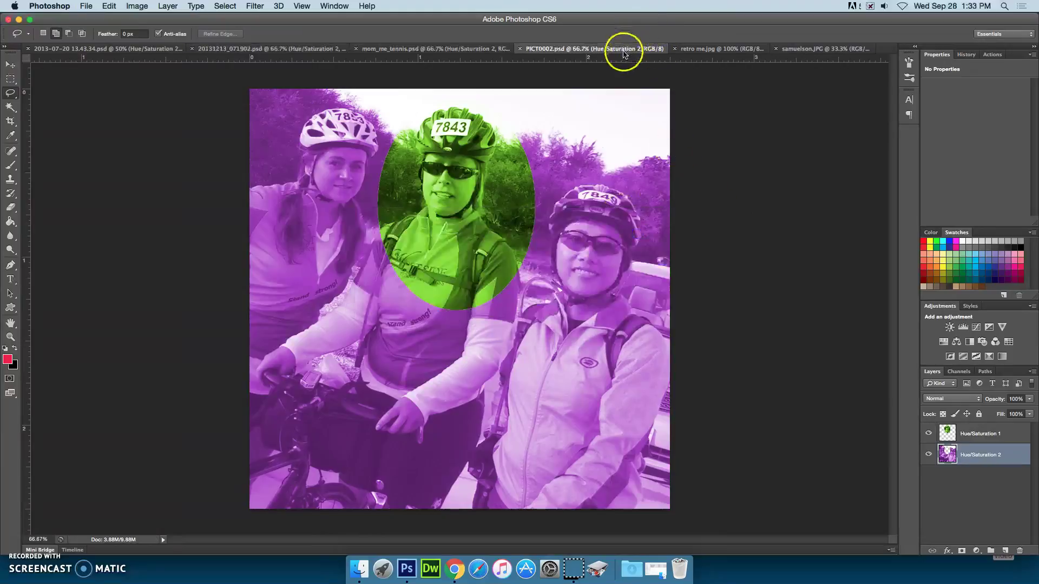
# Step: Save the yellow and purple dog photo as retro me.psd in the Filters Project folder, with Maximize Compatibility on
pyautogui.click(692, 50)
pyautogui.press('super+shift+s')
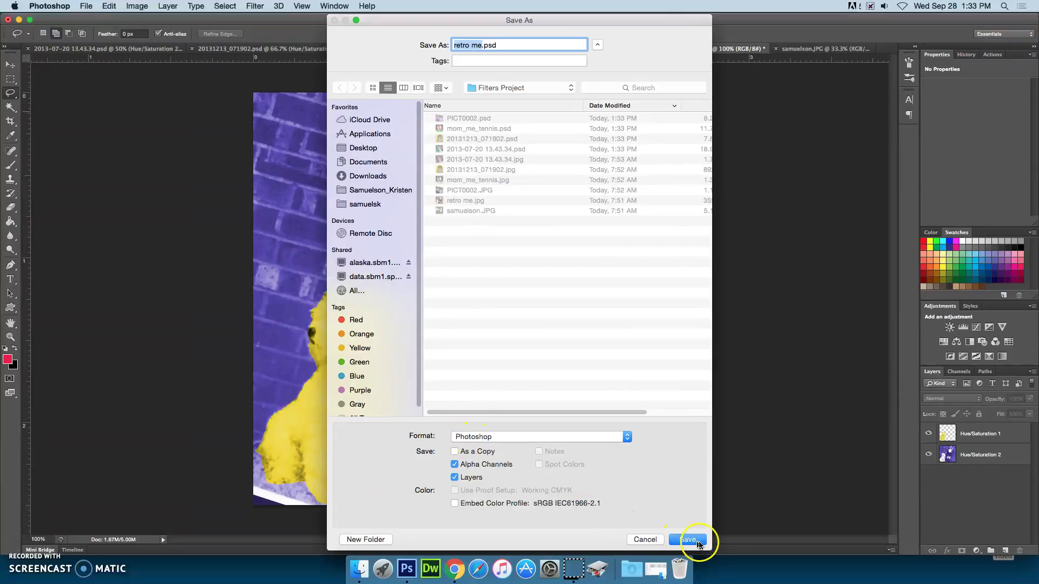
pyautogui.click(688, 540)
pyautogui.click(641, 232)
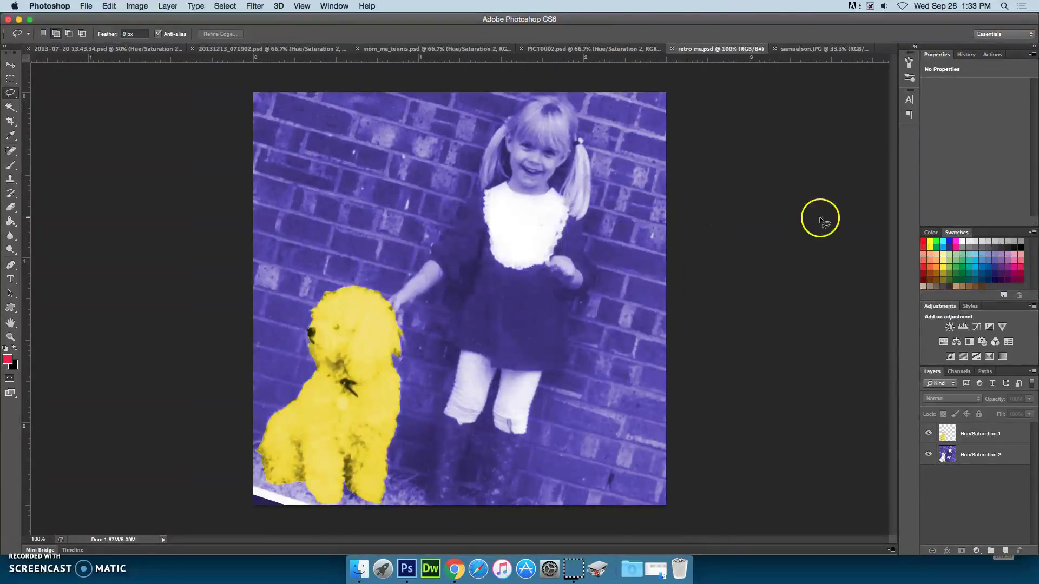
# Step: Save the teal and orange family group photo in Photoshop format in the Filters Project folder, keeping its layers
pyautogui.click(814, 49)
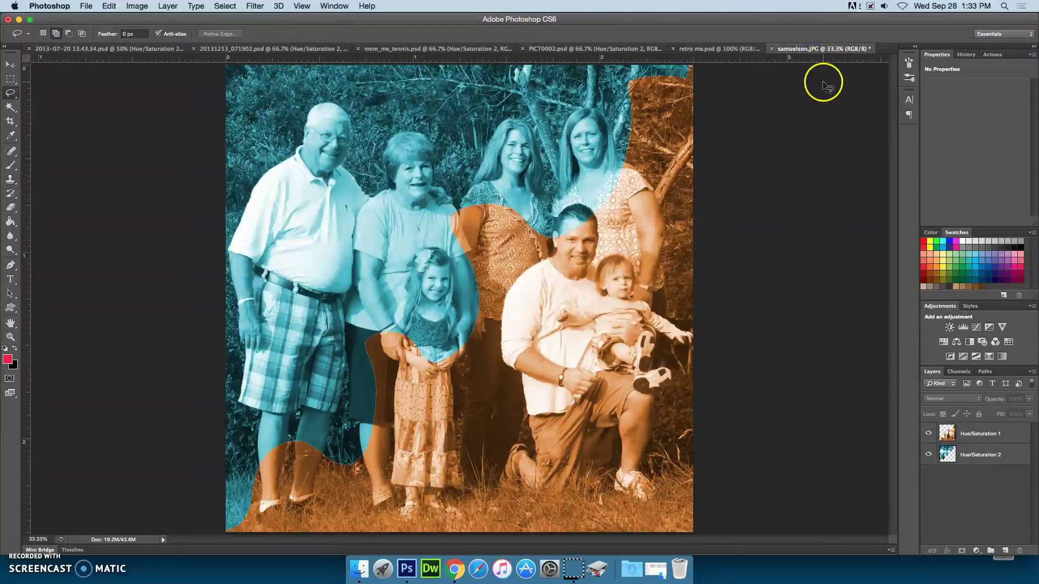
pyautogui.press('super+shift+s')
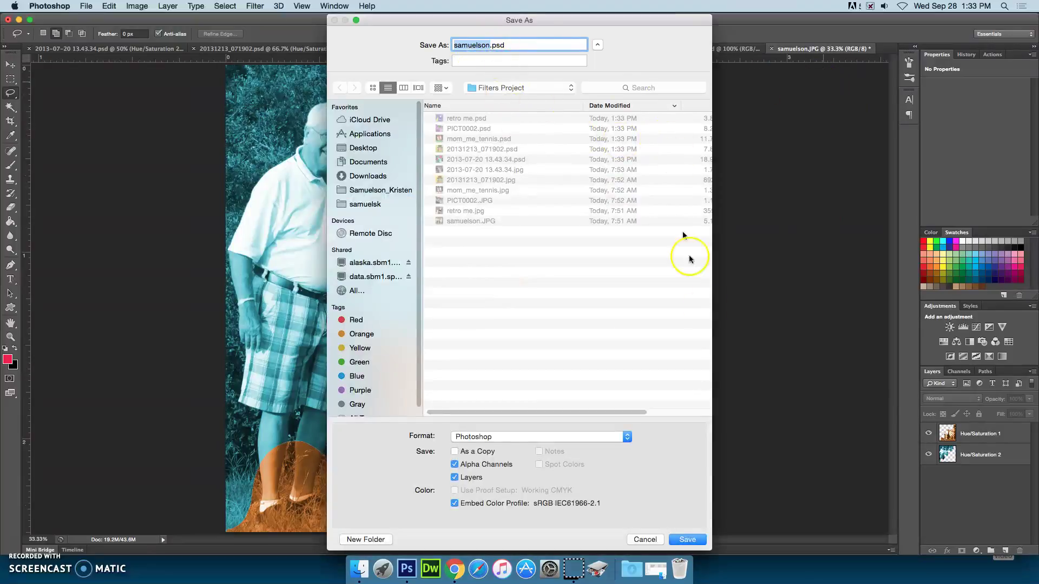
pyautogui.press('Return')
pyautogui.press('Return')
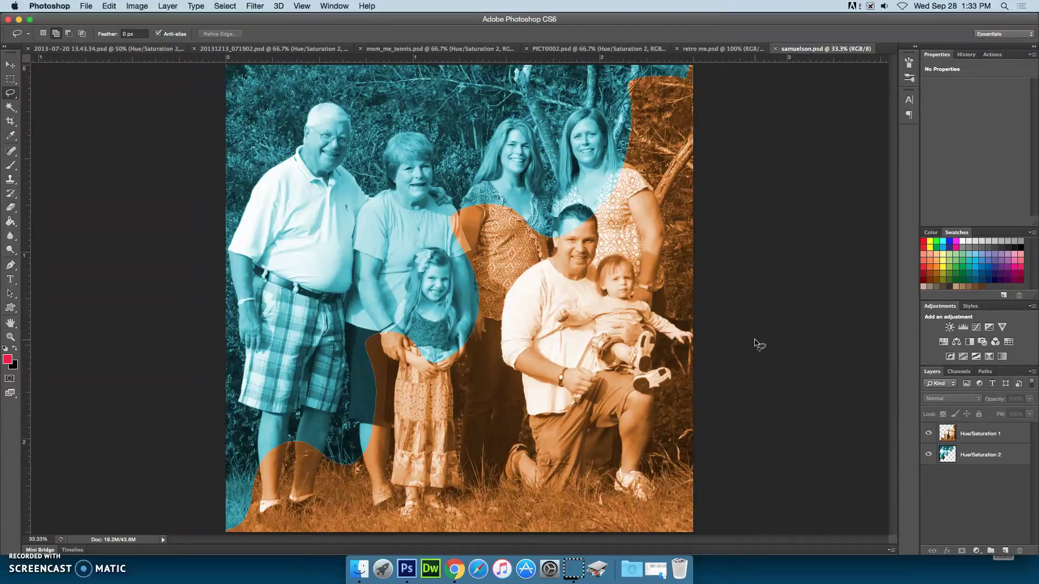
pyautogui.click(759, 320)
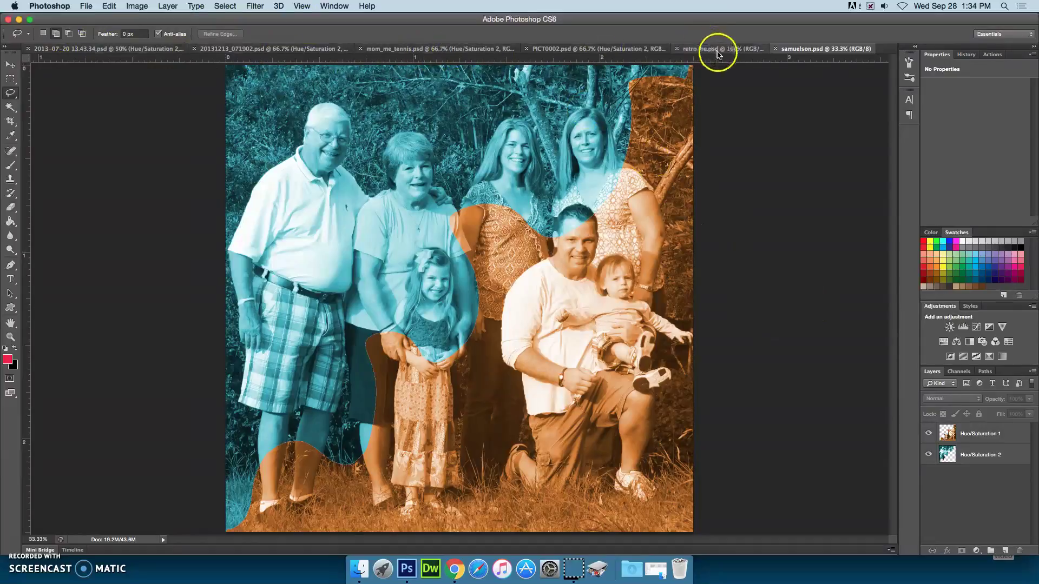
# Step: Look through the other saved PSD documents one by one, ending on 2013-07-20 13.43.34.psd
pyautogui.click(737, 53)
pyautogui.click(641, 49)
pyautogui.click(390, 52)
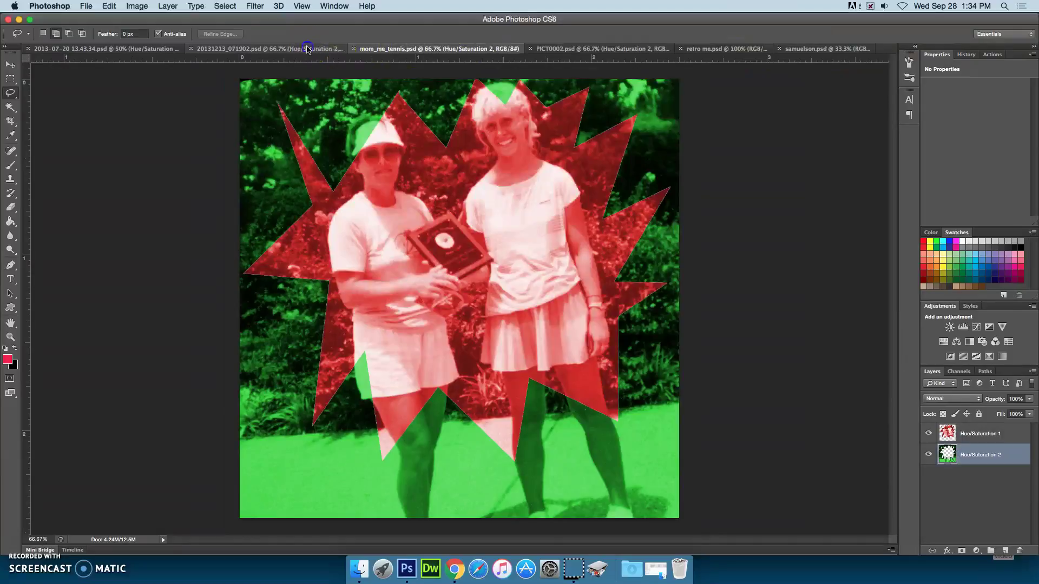
pyautogui.click(323, 50)
pyautogui.click(122, 50)
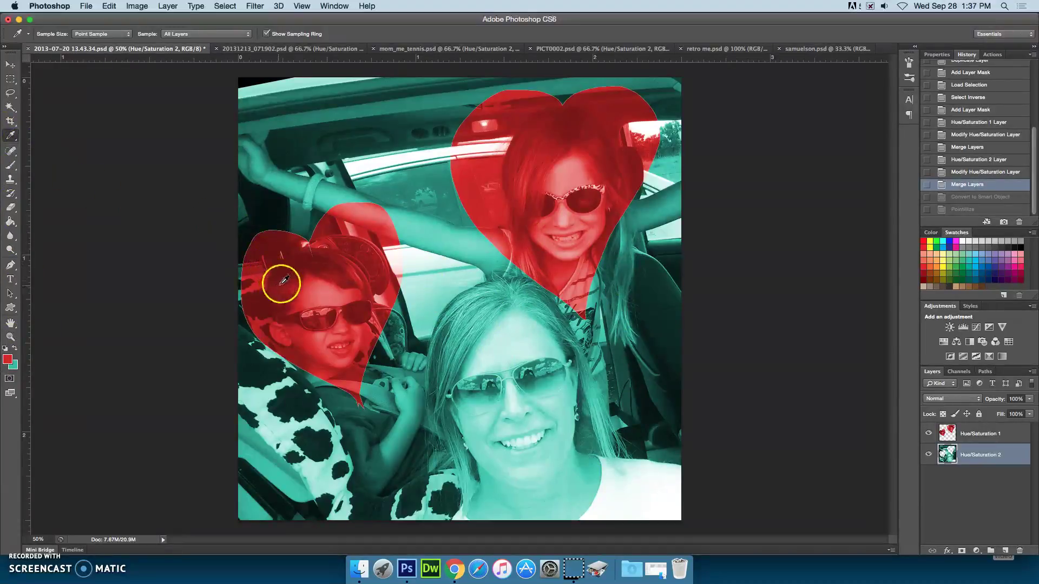
# Step: Sample red from the left heart and light teal from the surrounding photo, leaving teal as foreground and red as background color
pyautogui.moveTo(278, 293); pyautogui.dragTo(291, 288)
pyautogui.click(357, 290)
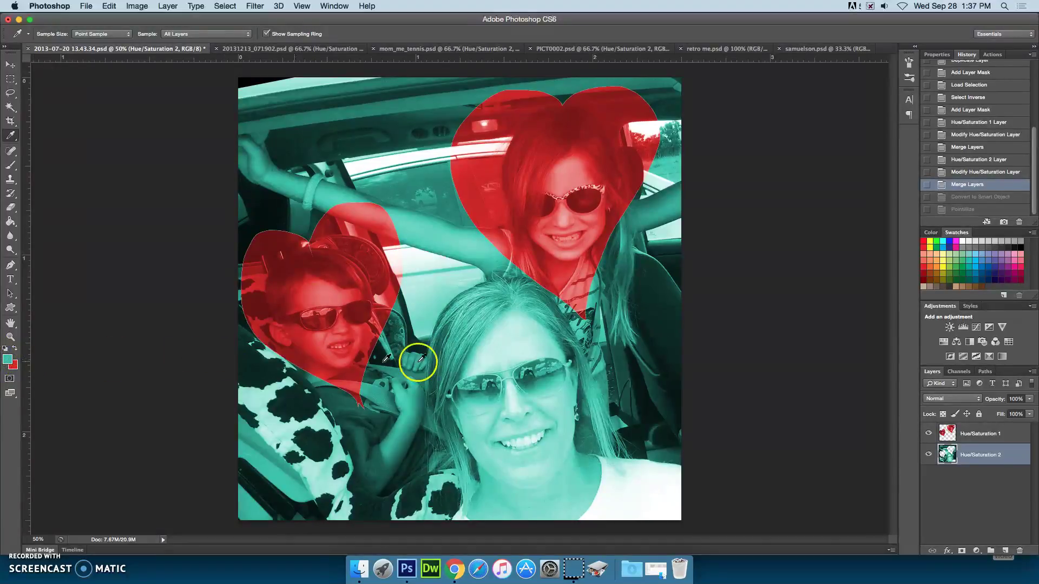
pyautogui.click(557, 344)
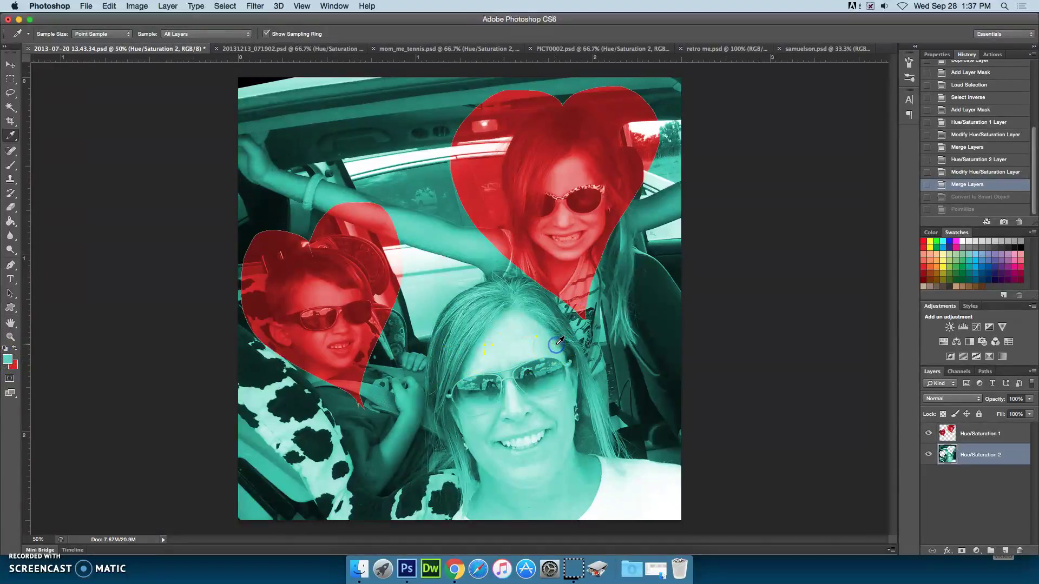
pyautogui.click(15, 350)
pyautogui.click(15, 351)
pyautogui.click(15, 351)
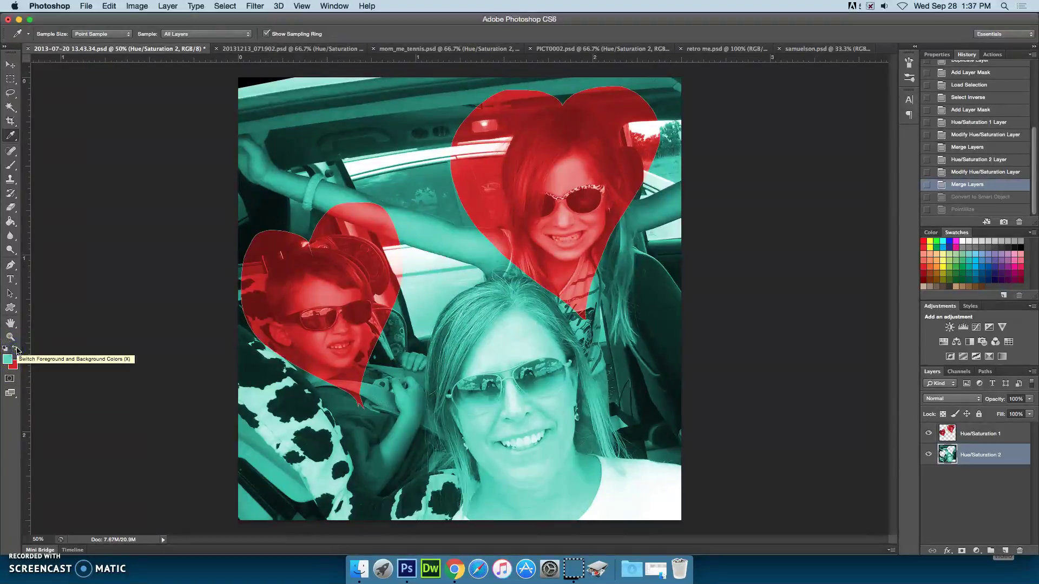
pyautogui.click(16, 351)
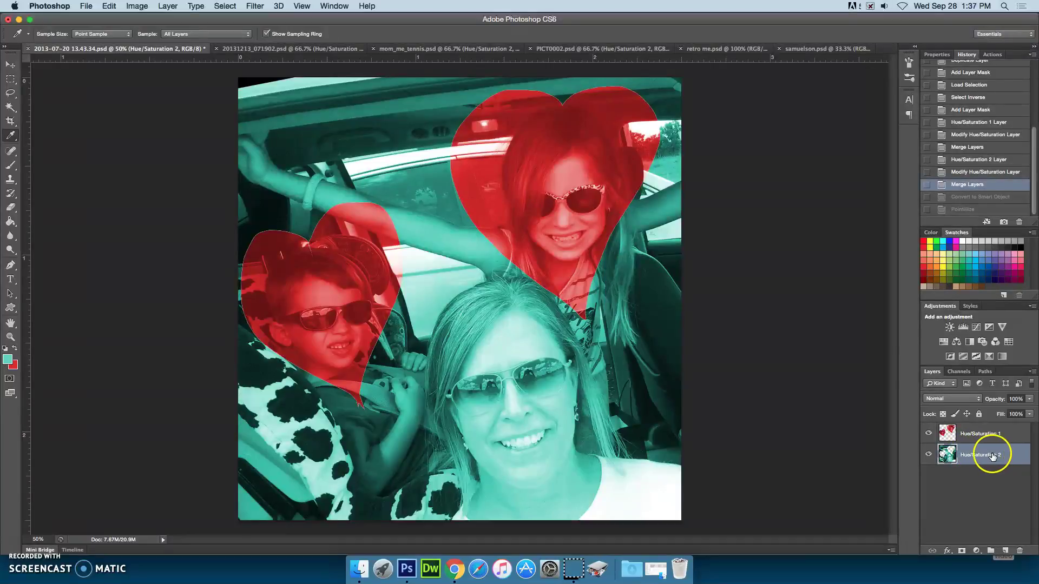
# Step: Convert the teal Hue/Saturation 2 layer to a smart object for smart filters
pyautogui.click(260, 7)
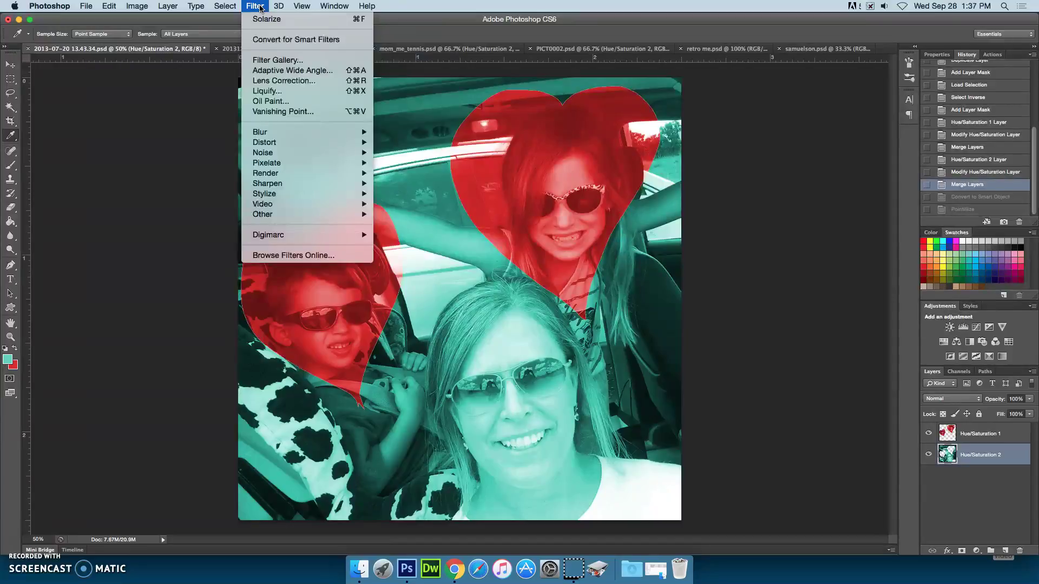
pyautogui.click(277, 40)
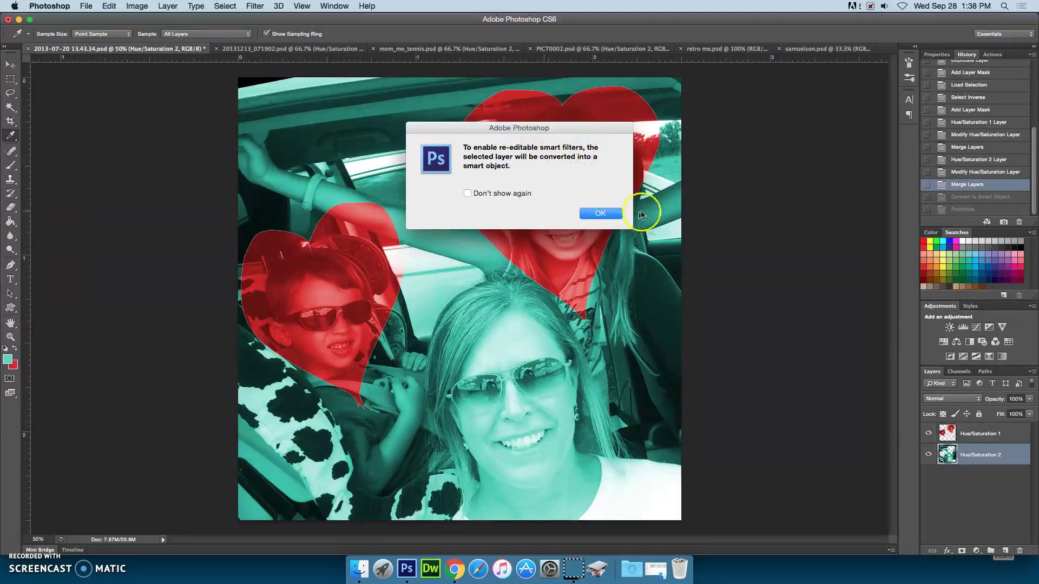
pyautogui.click(604, 214)
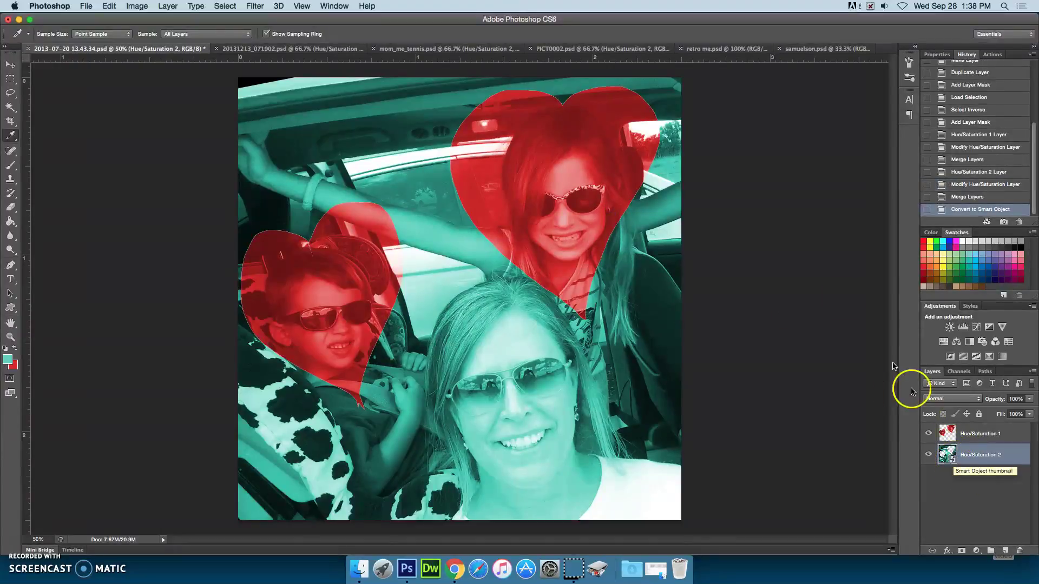
# Step: Apply the Pointillize filter with a cell size of 3 to the teal layer, checking it at 25% preview zoom
pyautogui.click(250, 5)
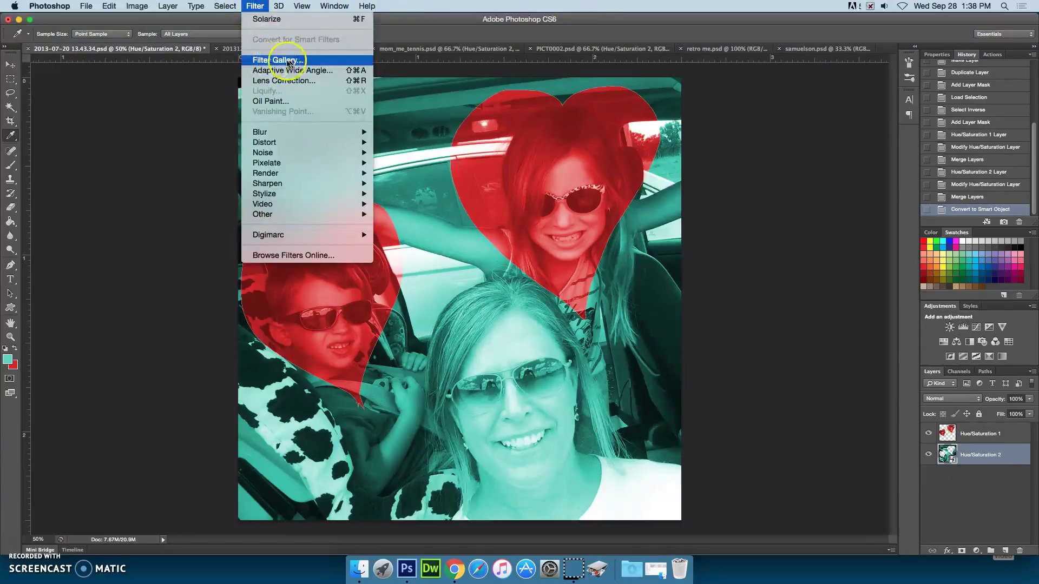
pyautogui.moveTo(296, 135)
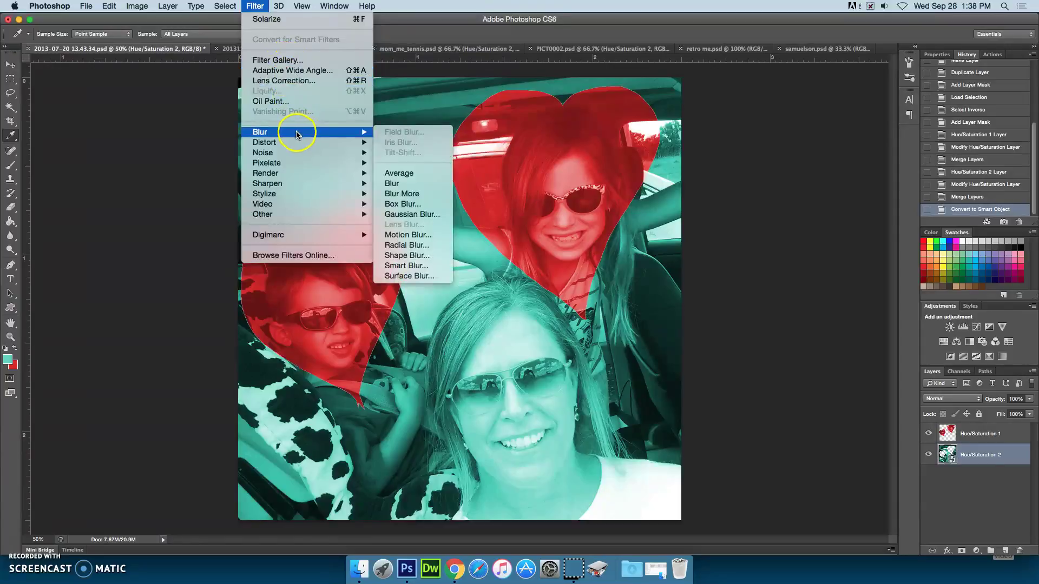
pyautogui.moveTo(300, 222)
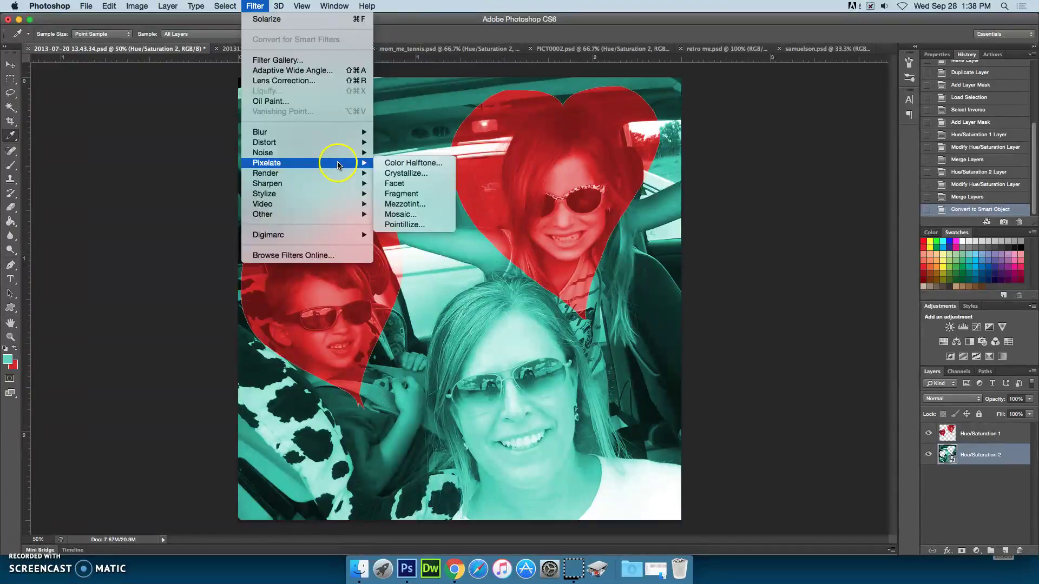
pyautogui.click(404, 225)
pyautogui.moveTo(571, 130); pyautogui.dragTo(795, 122)
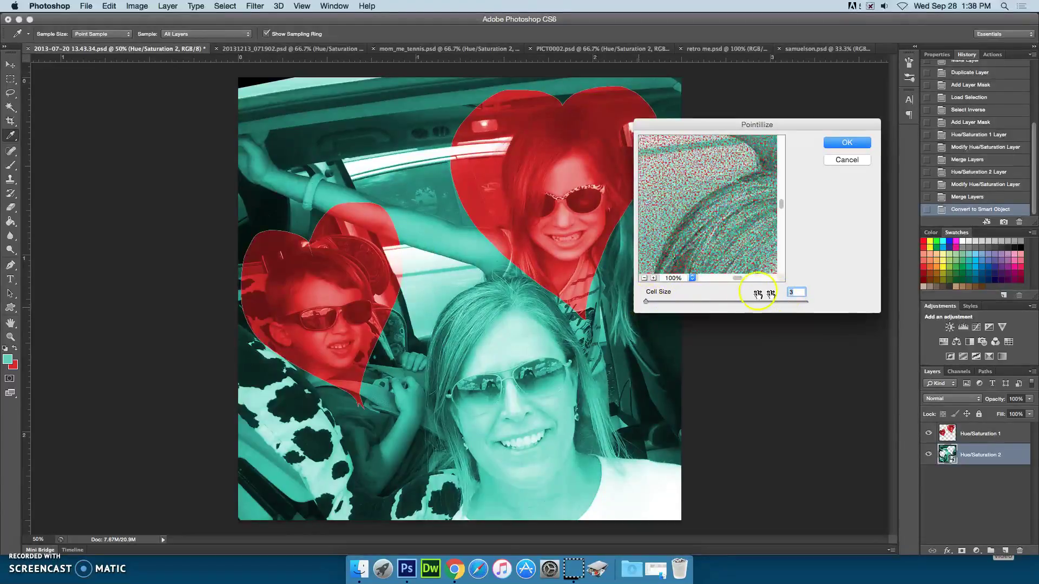
pyautogui.click(692, 278)
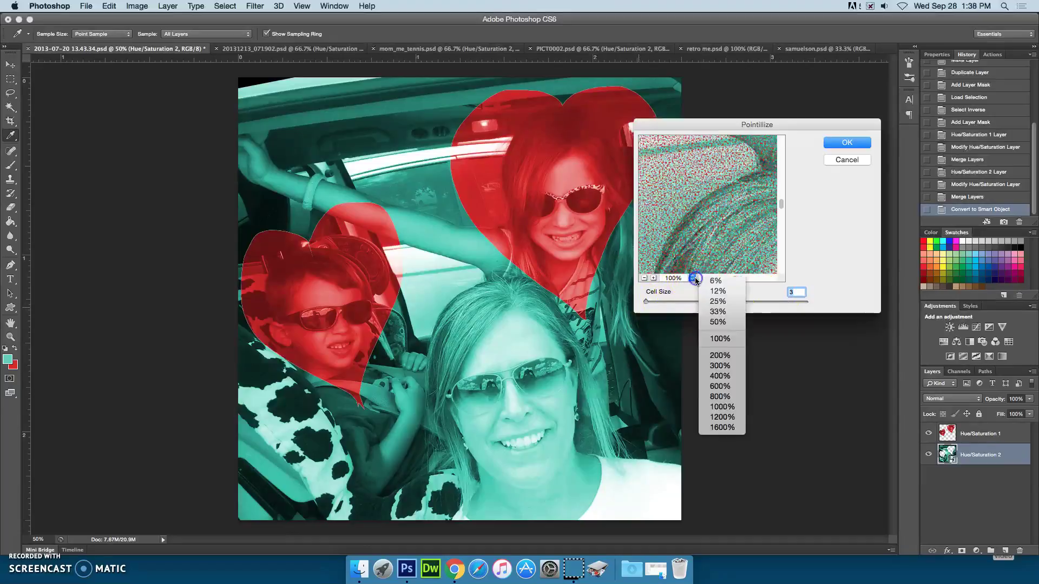
pyautogui.click(714, 301)
pyautogui.moveTo(687, 219); pyautogui.dragTo(738, 253)
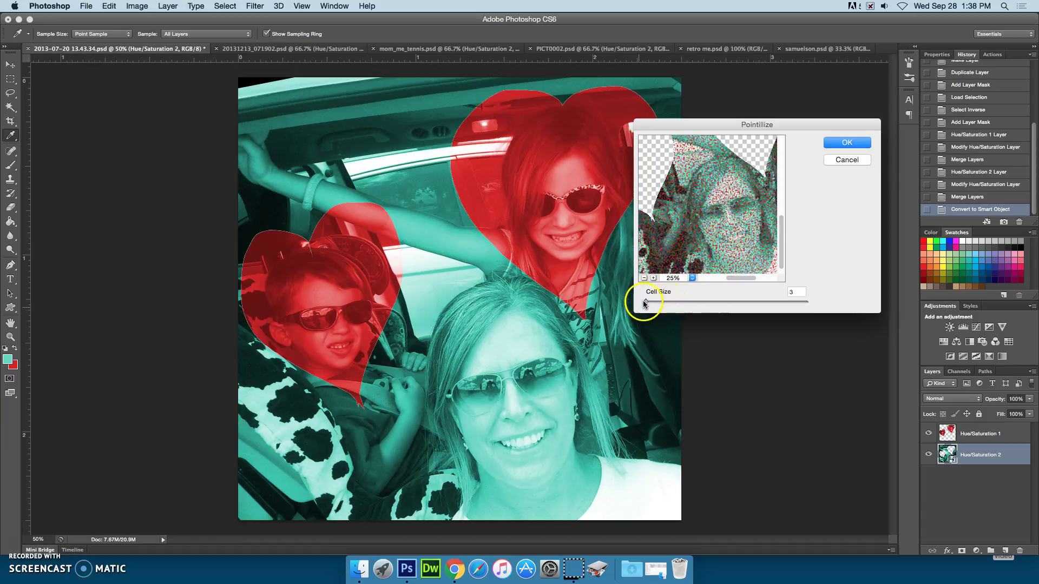
pyautogui.moveTo(647, 302)
pyautogui.mouseDown()
pyautogui.moveTo(669, 303)
pyautogui.moveTo(645, 307)
pyautogui.mouseUp()
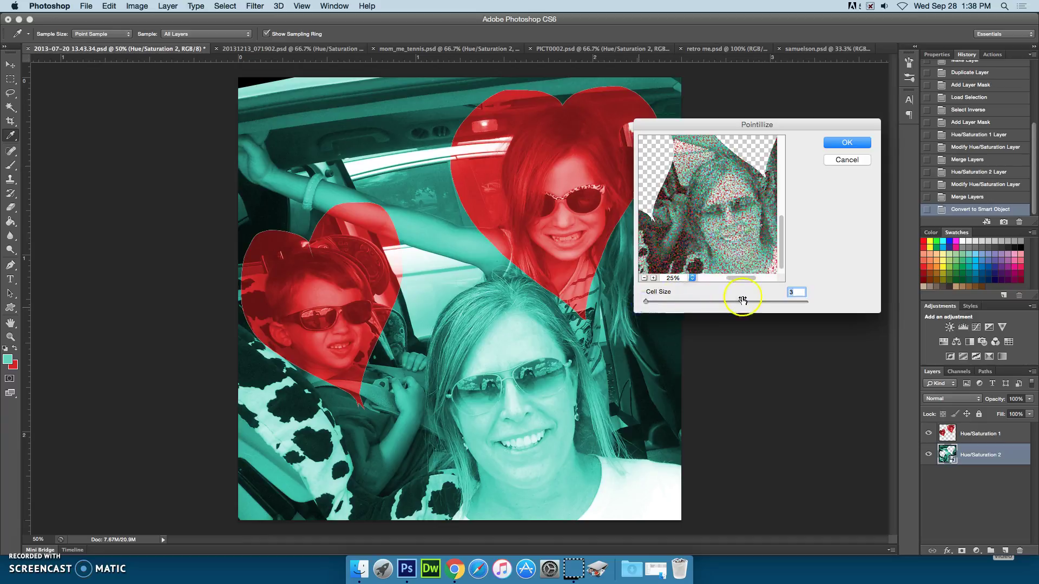
pyautogui.click(861, 143)
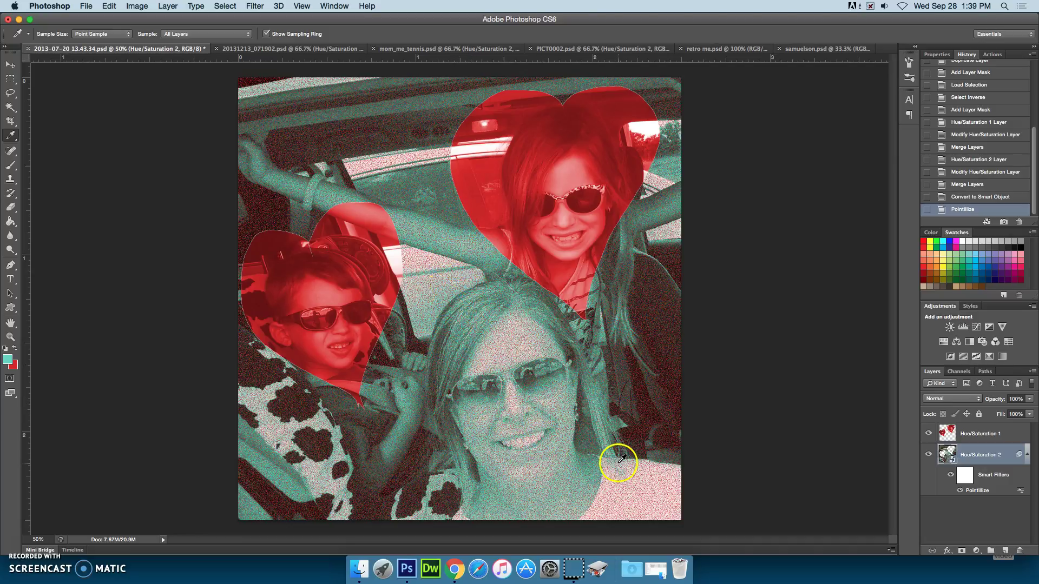
# Step: Convert the red hearts layer Hue/Saturation 1 to a smart object for smart filters
pyautogui.click(989, 436)
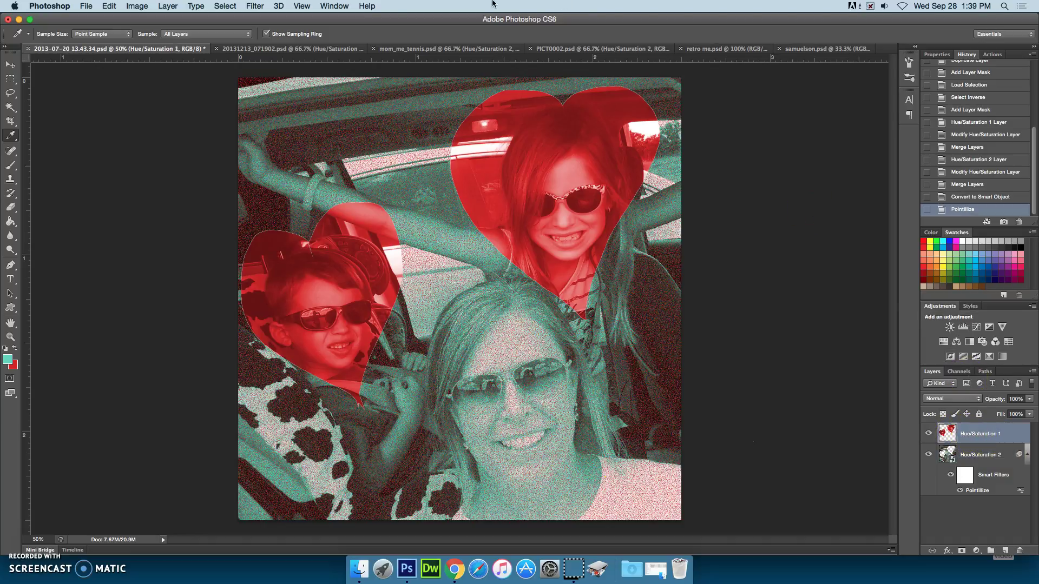
pyautogui.click(244, 5)
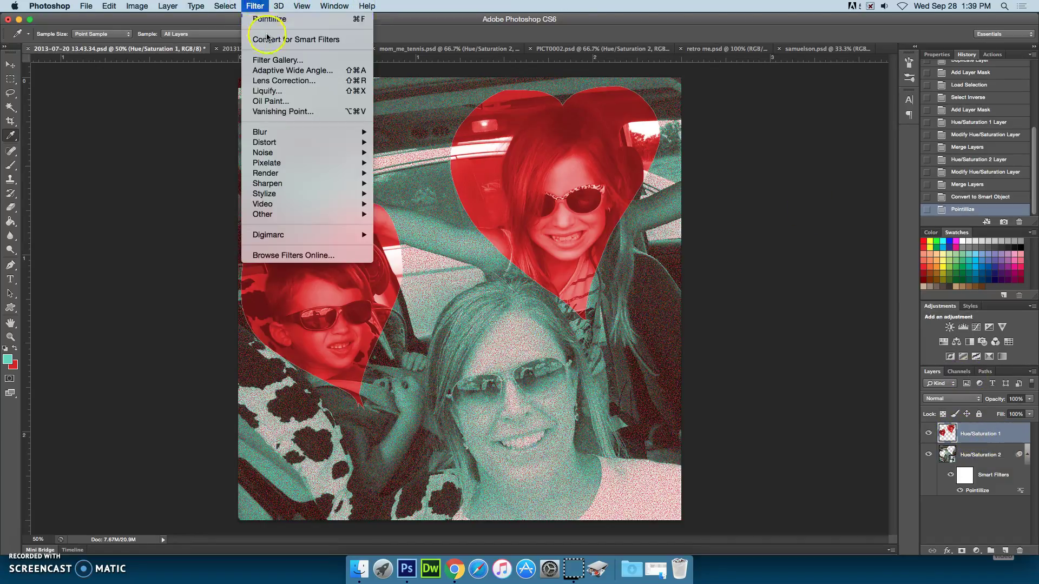
pyautogui.click(267, 62)
pyautogui.click(600, 212)
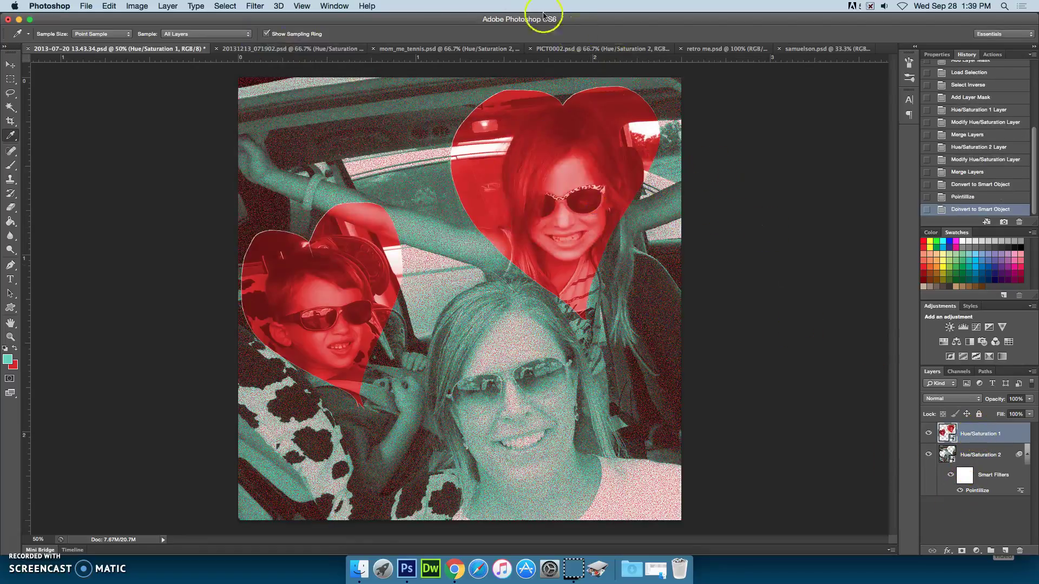
# Step: Apply the Solarize filter to the red hearts layer and save the document
pyautogui.click(265, 6)
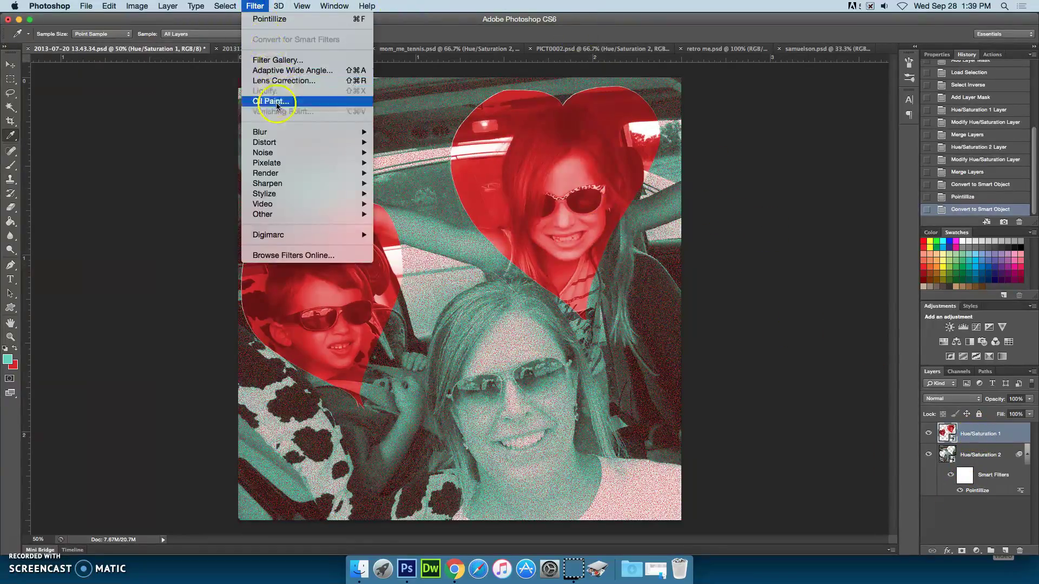
pyautogui.moveTo(301, 176)
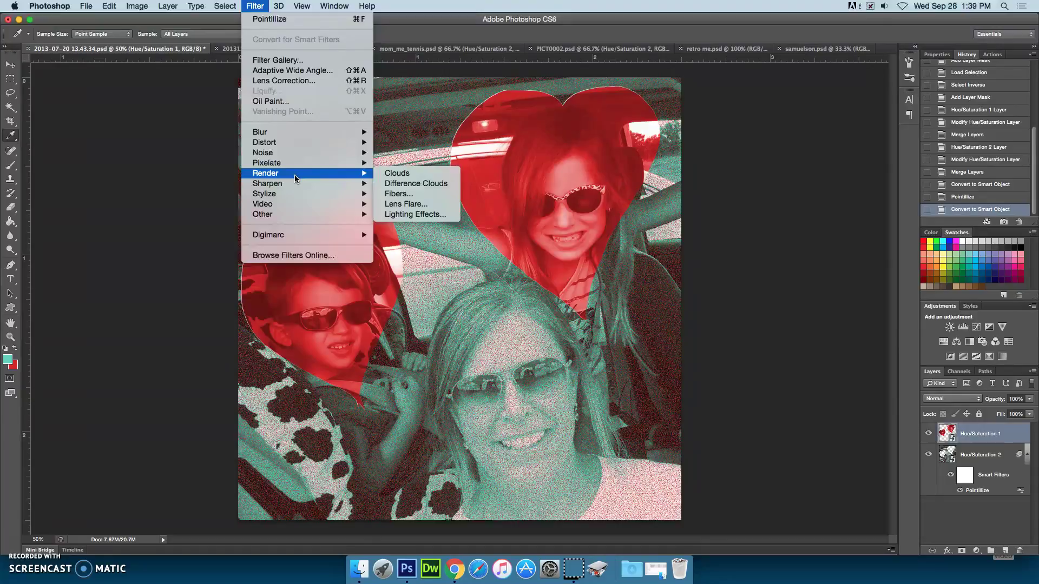
pyautogui.click(295, 185)
pyautogui.moveTo(297, 194)
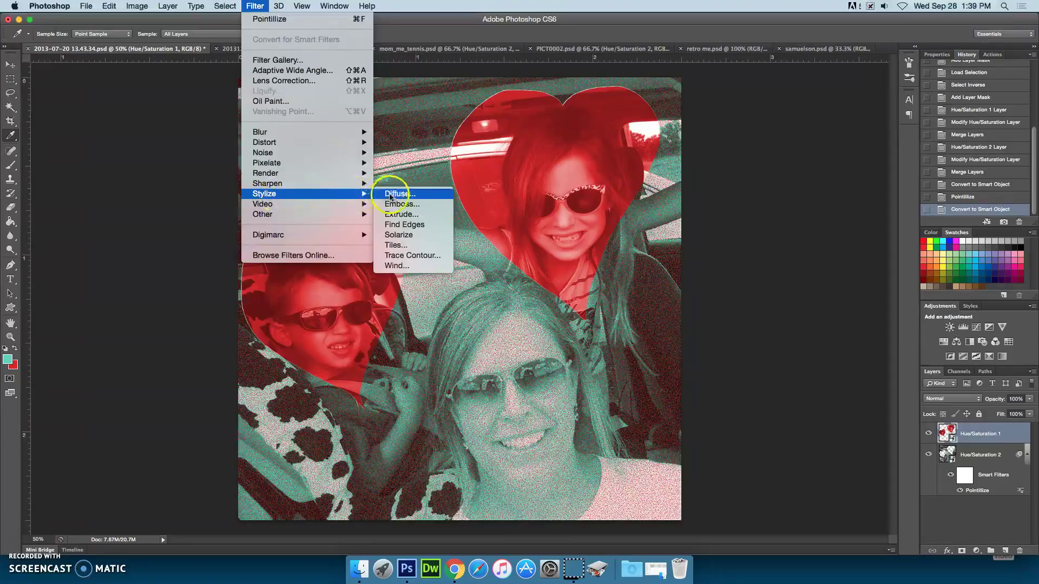
pyautogui.click(406, 237)
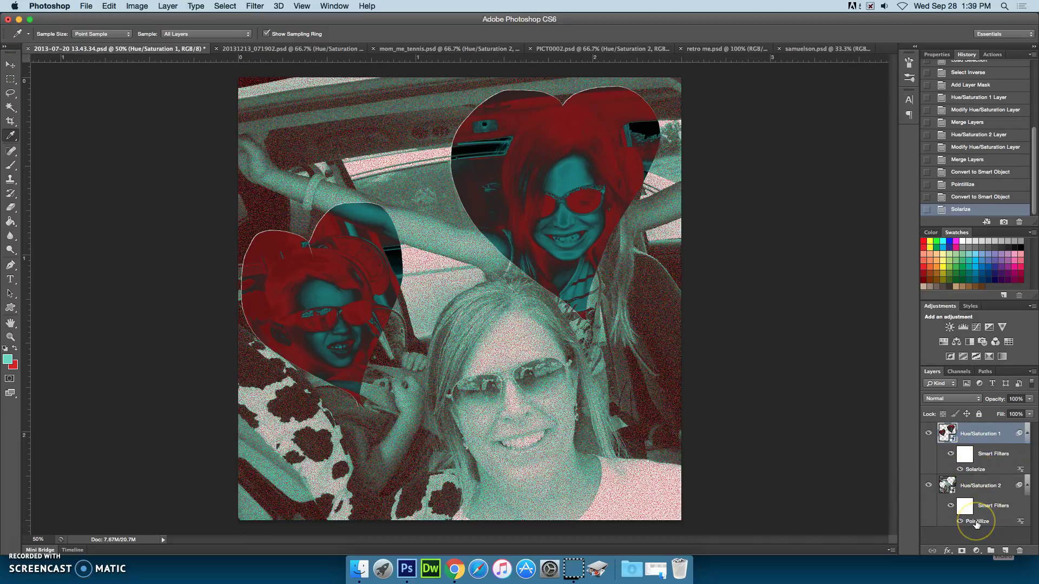
pyautogui.moveTo(977, 522)
pyautogui.mouseDown()
pyautogui.moveTo(969, 515)
pyautogui.moveTo(981, 491)
pyautogui.moveTo(611, 296)
pyautogui.moveTo(714, 151)
pyautogui.mouseUp()
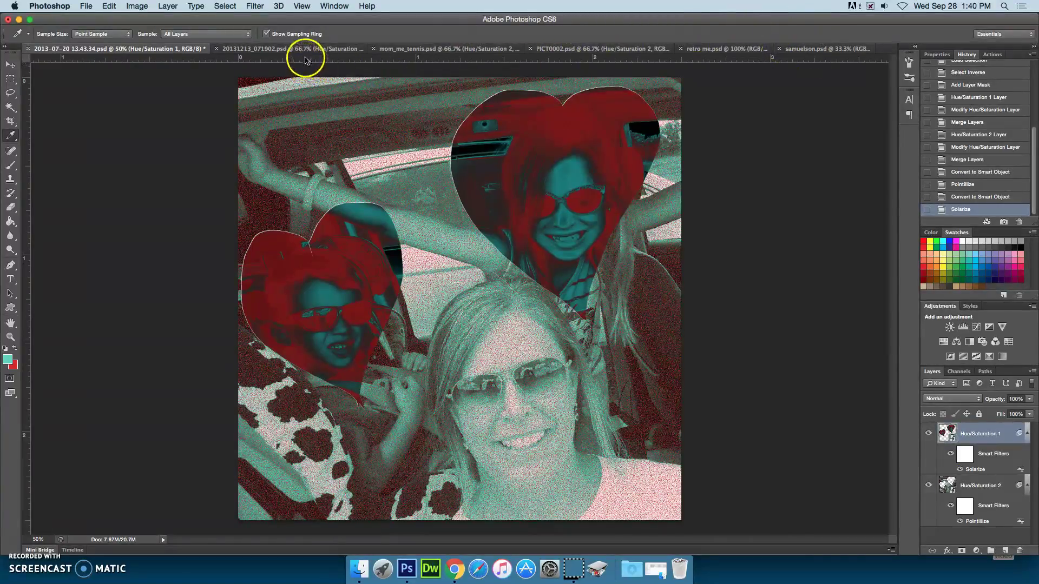
pyautogui.press('super+s')
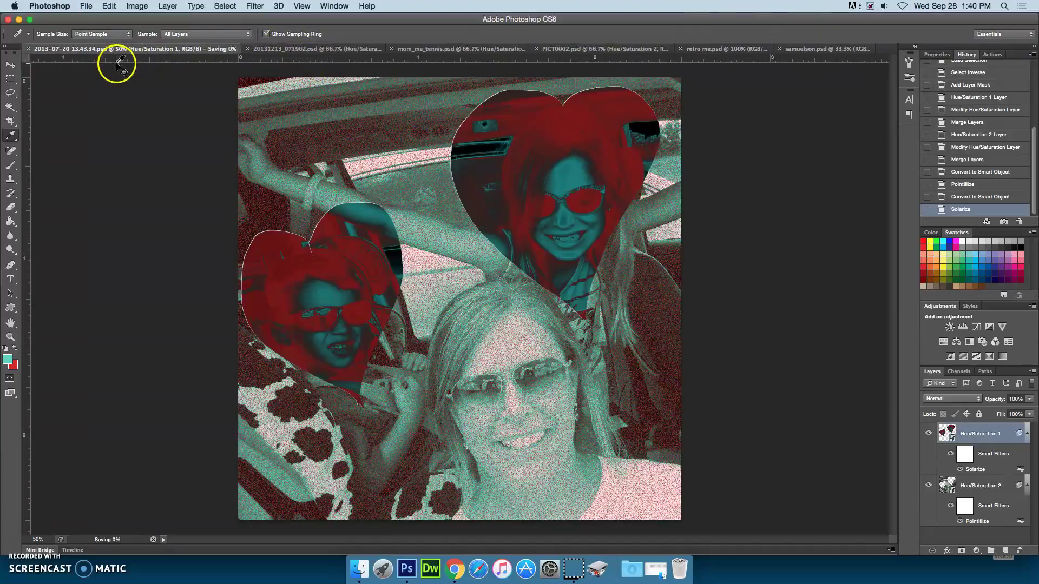
# Step: Switch to 20131213_071902.psd and convert its yellow-green Hue/Saturation 2 layer to a smart object for smart filters
pyautogui.click(243, 50)
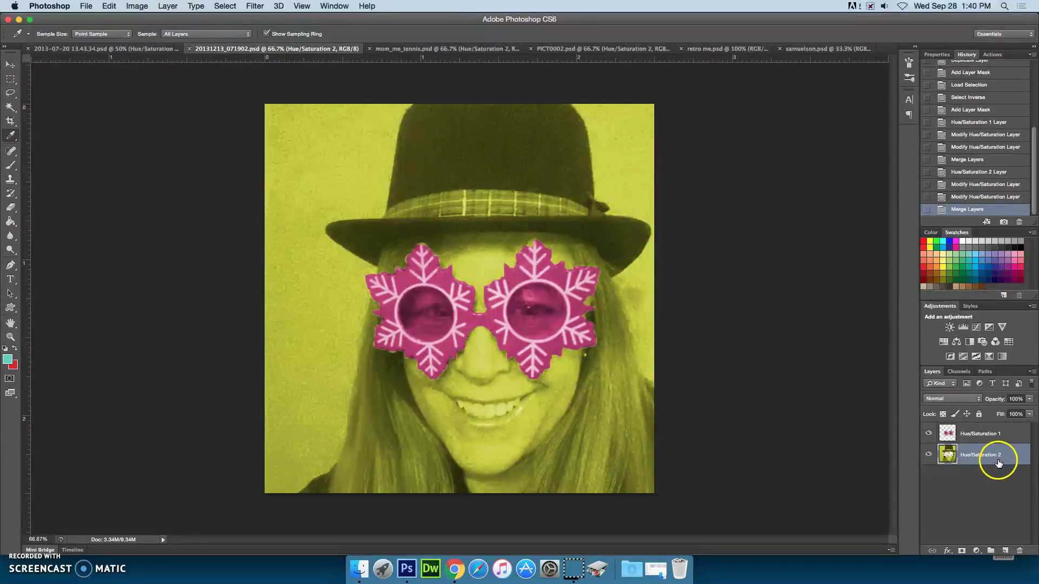
pyautogui.click(255, 6)
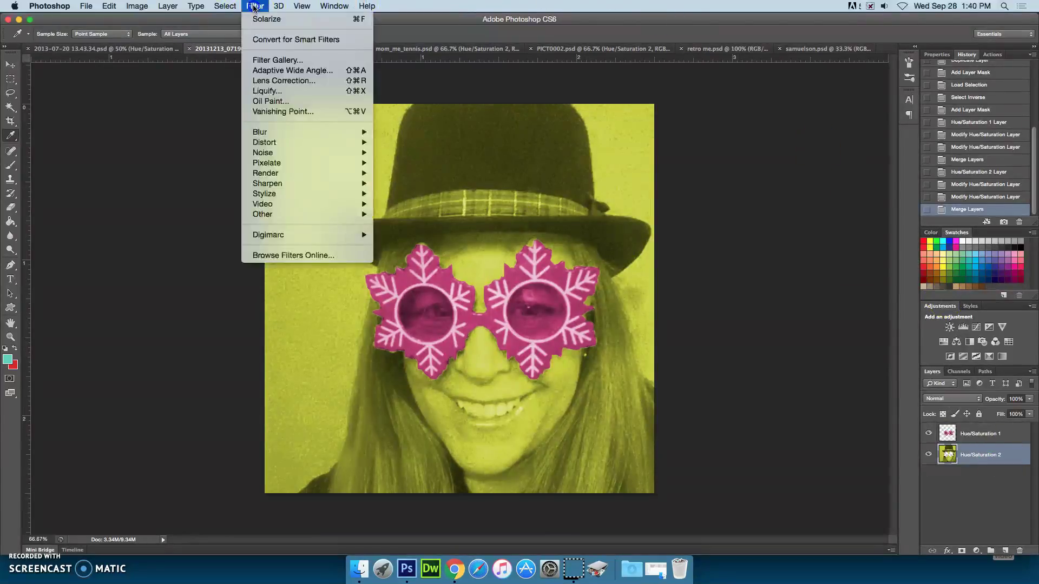
pyautogui.click(298, 39)
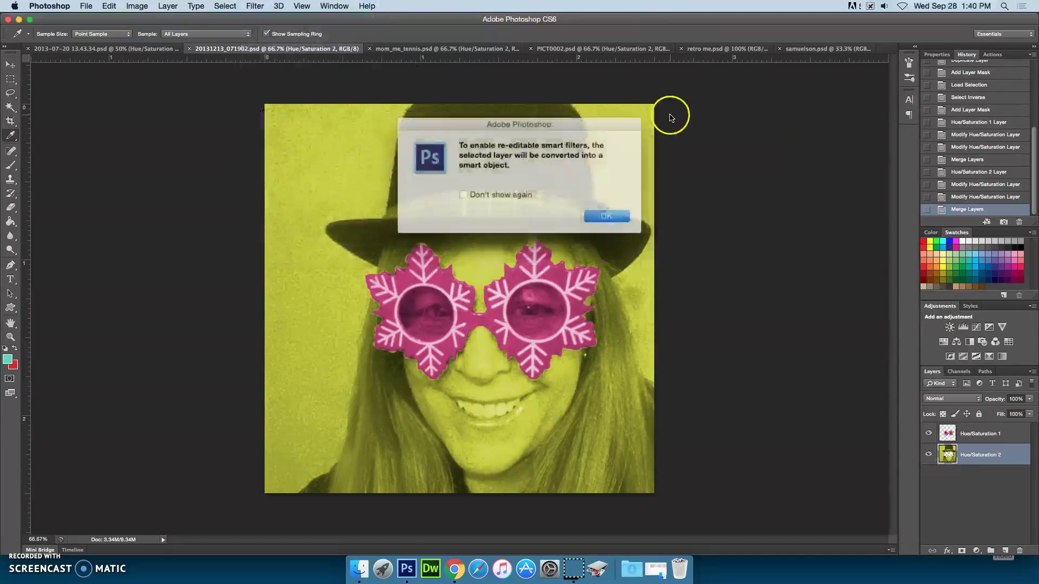
pyautogui.click(597, 215)
pyautogui.click(258, 6)
pyautogui.click(278, 60)
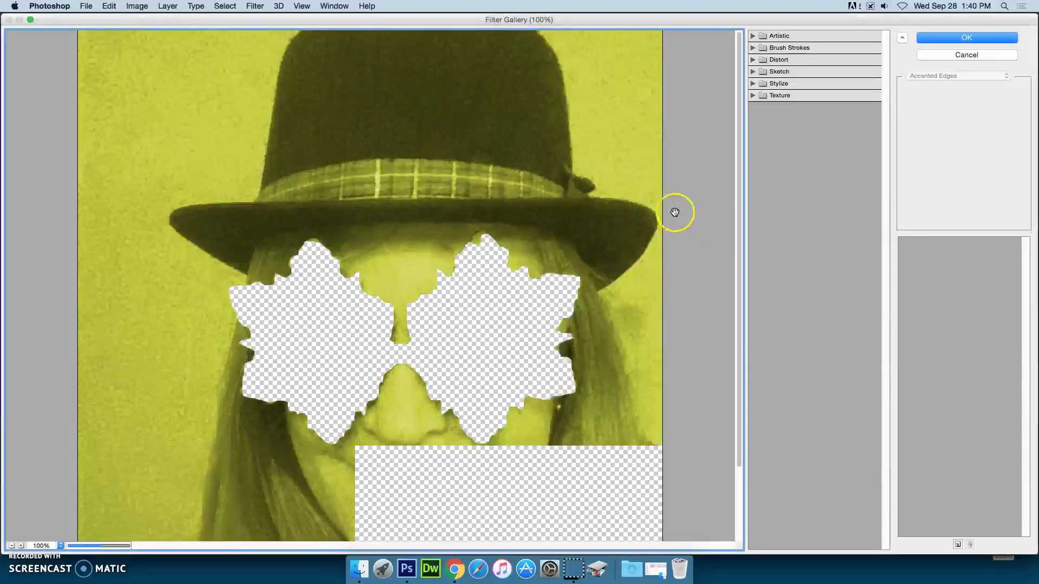
pyautogui.click(754, 35)
pyautogui.click(772, 58)
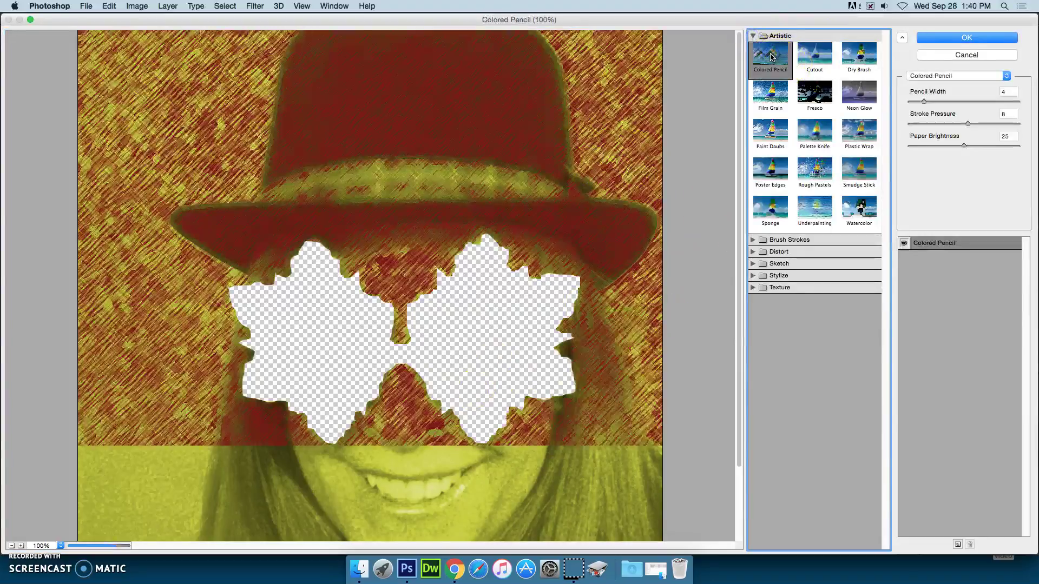
pyautogui.click(933, 54)
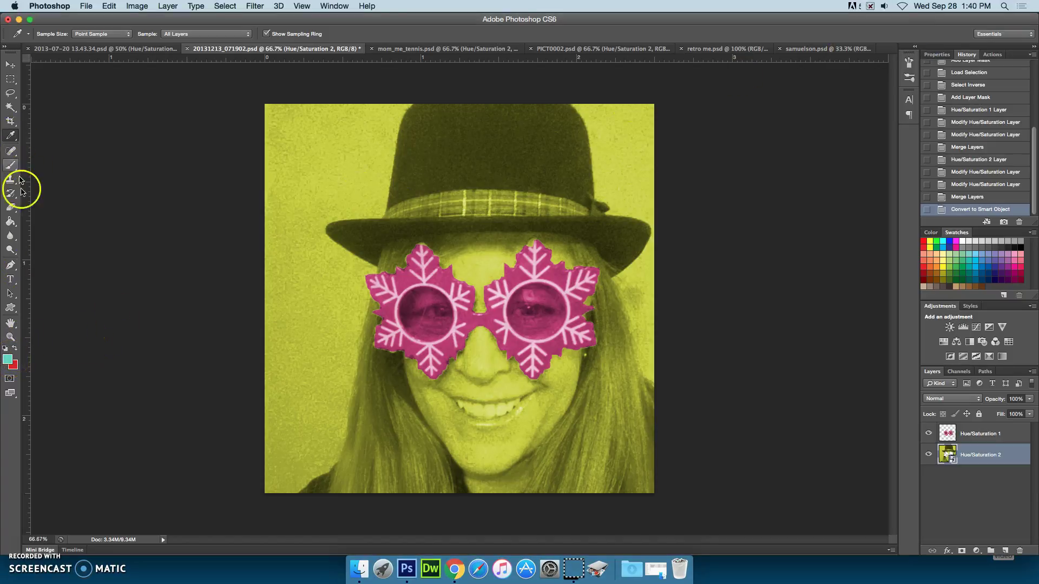
# Step: Sample magenta from the snowflake glasses and yellow-green from the photo, leaving yellow-green as foreground and magenta as background color
pyautogui.click(448, 343)
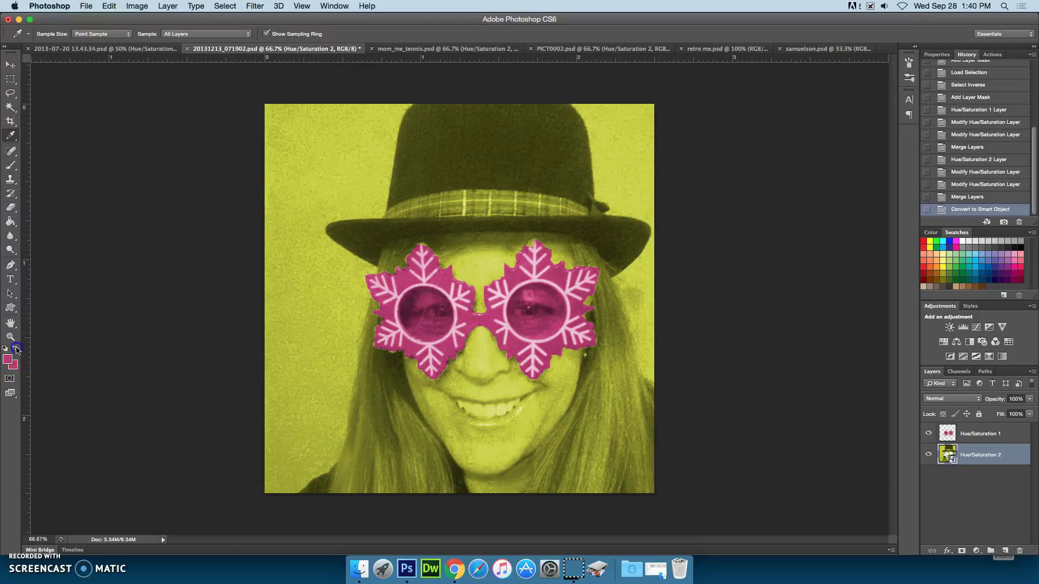
pyautogui.click(476, 266)
pyautogui.click(307, 268)
pyautogui.click(511, 251)
# Step: Preview Colored Pencil in the Filter Gallery on the yellow-green layer, then choose the artistic Dry Brush filter instead
pyautogui.click(255, 6)
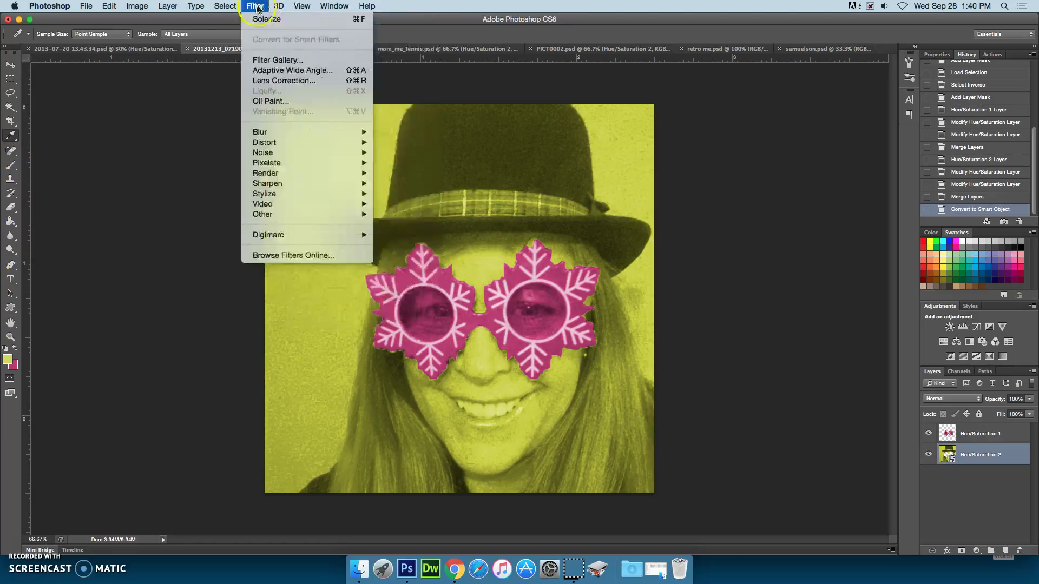
pyautogui.click(267, 58)
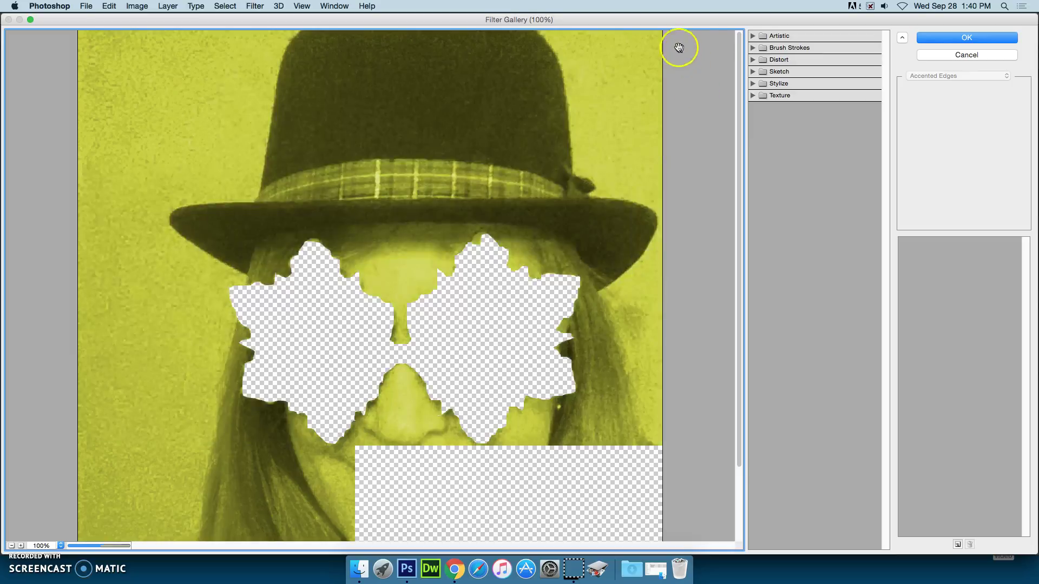
pyautogui.click(753, 39)
pyautogui.click(773, 60)
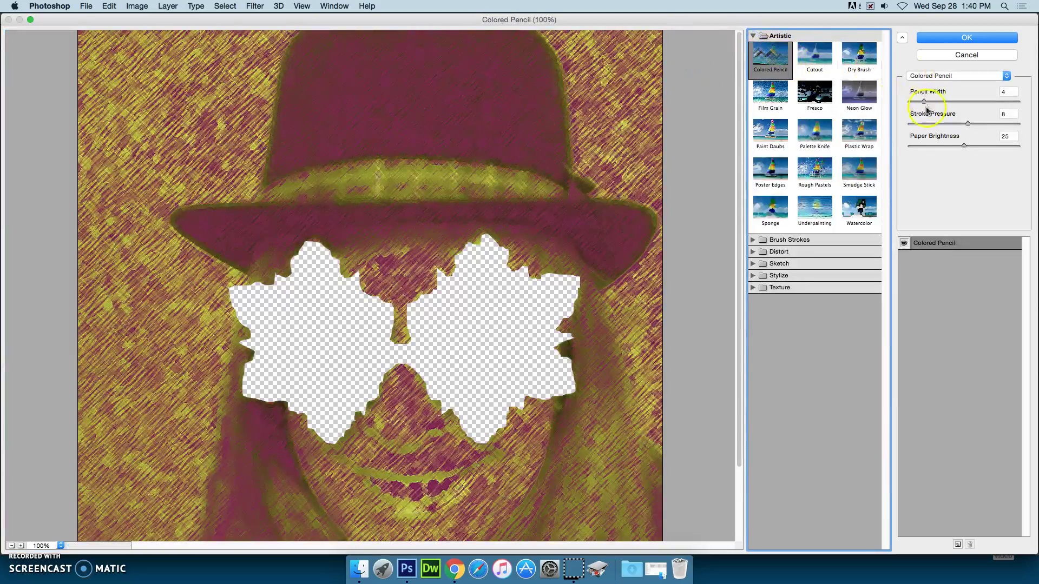
pyautogui.click(861, 64)
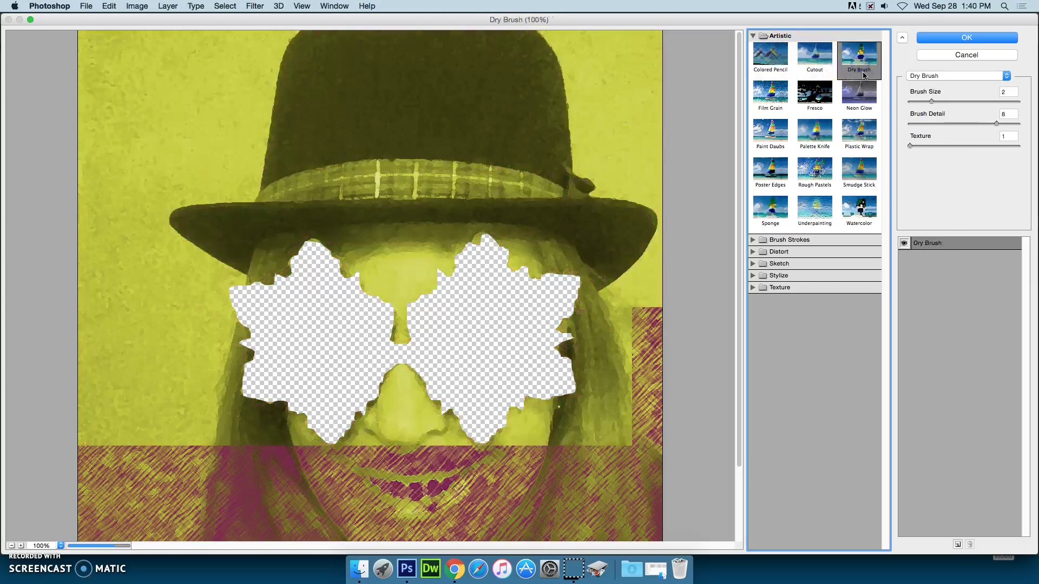
pyautogui.click(852, 63)
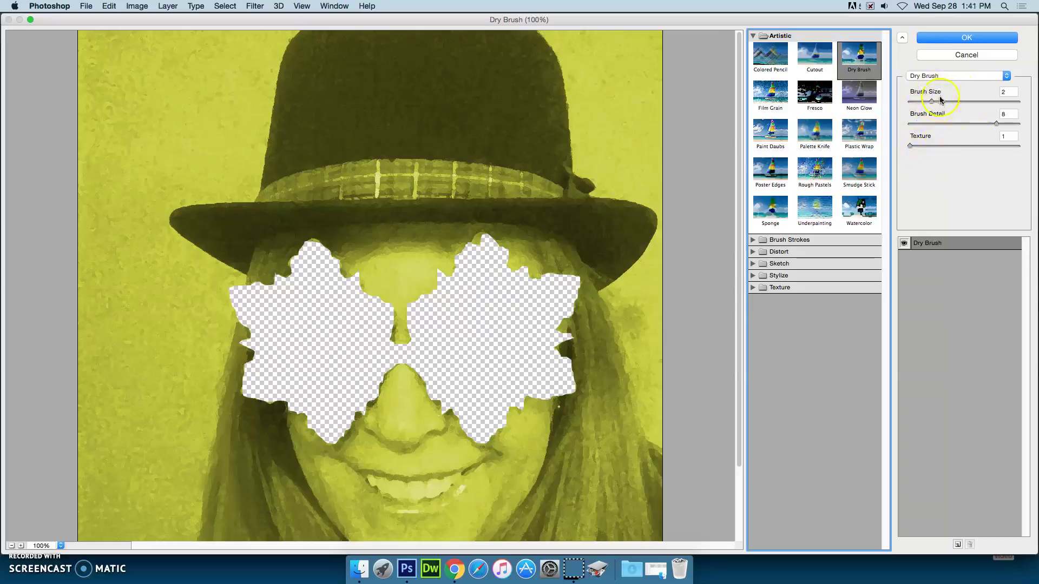
pyautogui.click(951, 76)
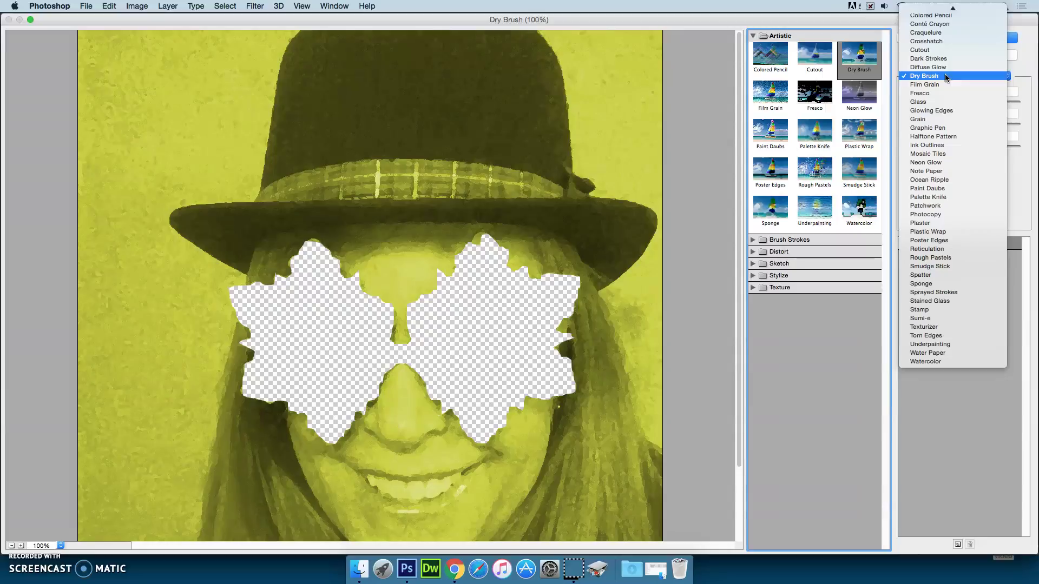
pyautogui.click(994, 77)
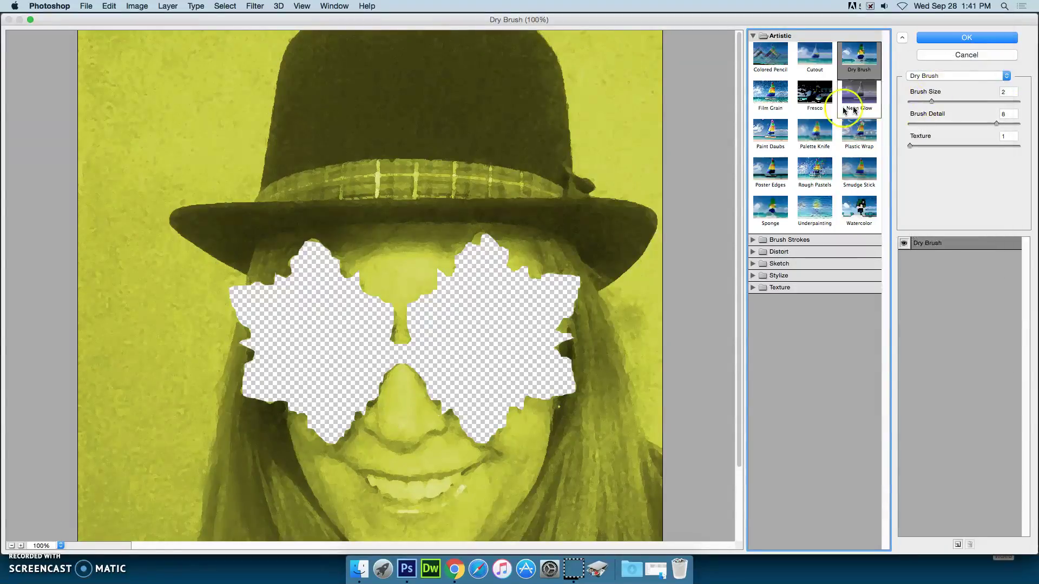
# Step: Set Dry Brush to brush size 1, brush detail 6 and texture 2, and apply it to the yellow-green layer
pyautogui.moveTo(932, 105); pyautogui.dragTo(922, 105)
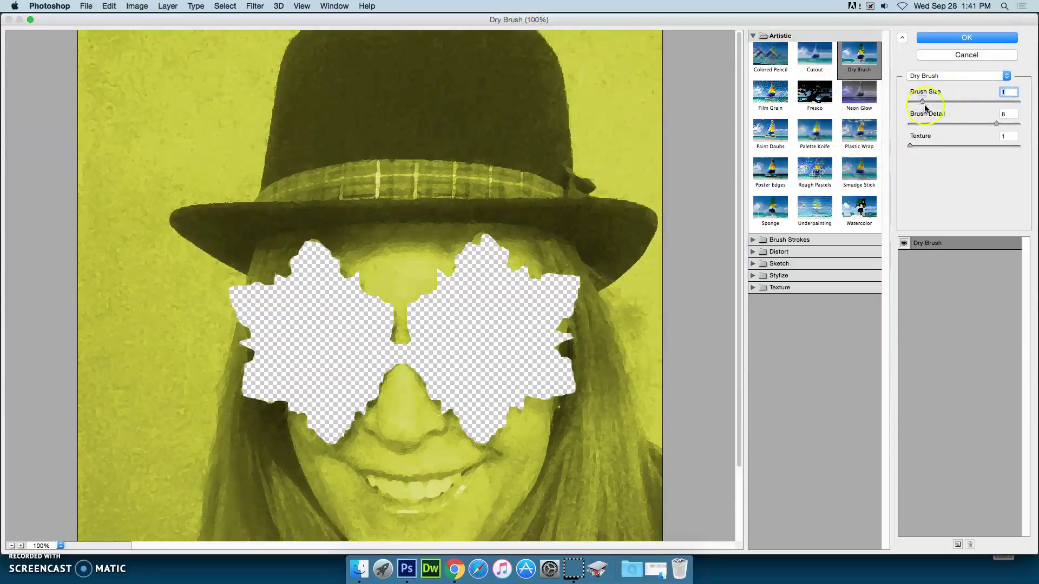
pyautogui.moveTo(997, 126); pyautogui.dragTo(978, 126)
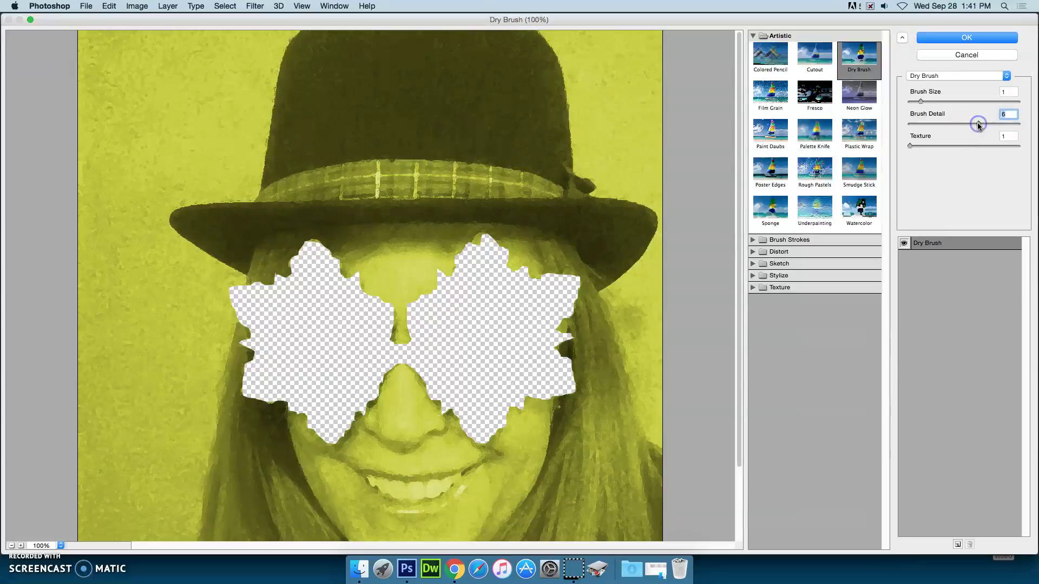
pyautogui.moveTo(910, 146); pyautogui.dragTo(995, 145)
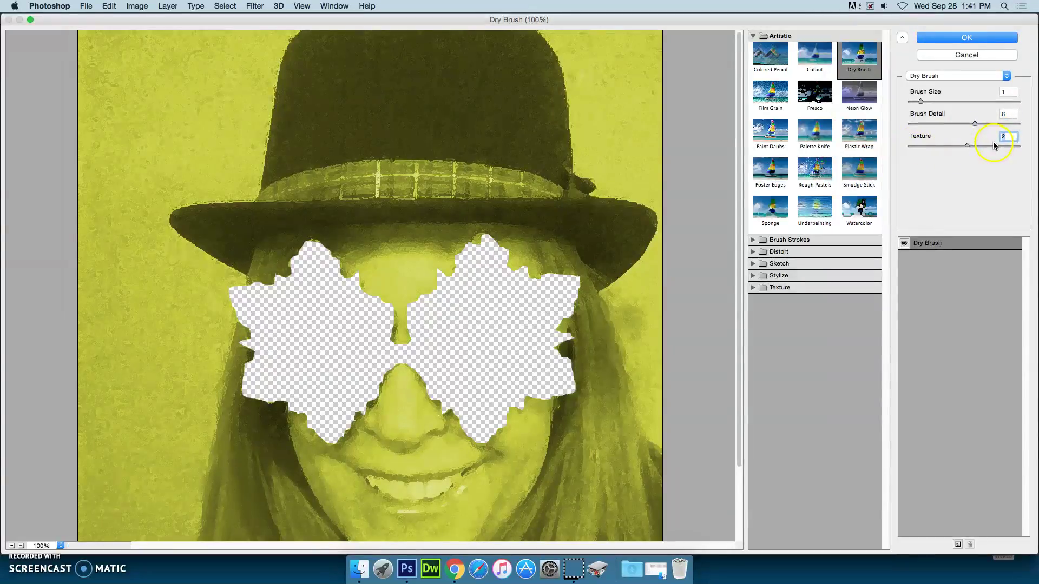
pyautogui.click(967, 38)
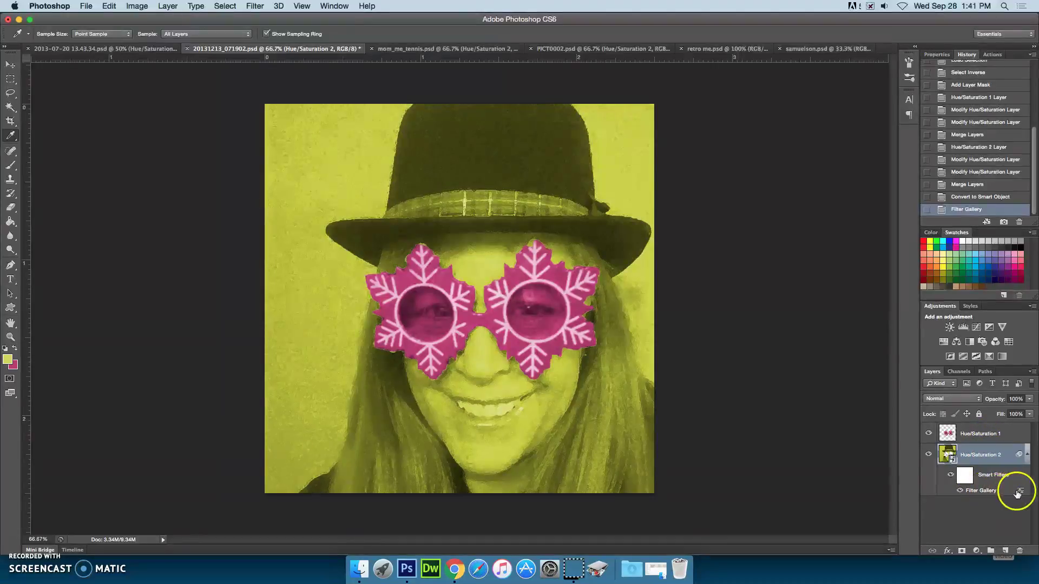
# Step: Reopen the Dry Brush smart filter's settings on the yellow-green Hue/Saturation 2 layer and leave them without changes
pyautogui.doubleClick(987, 492)
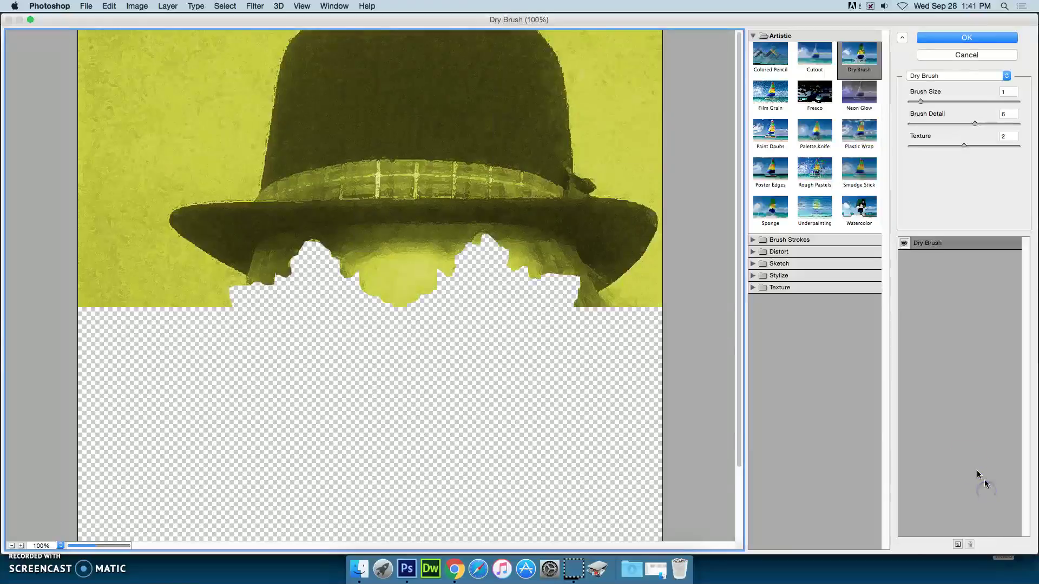
pyautogui.click(969, 54)
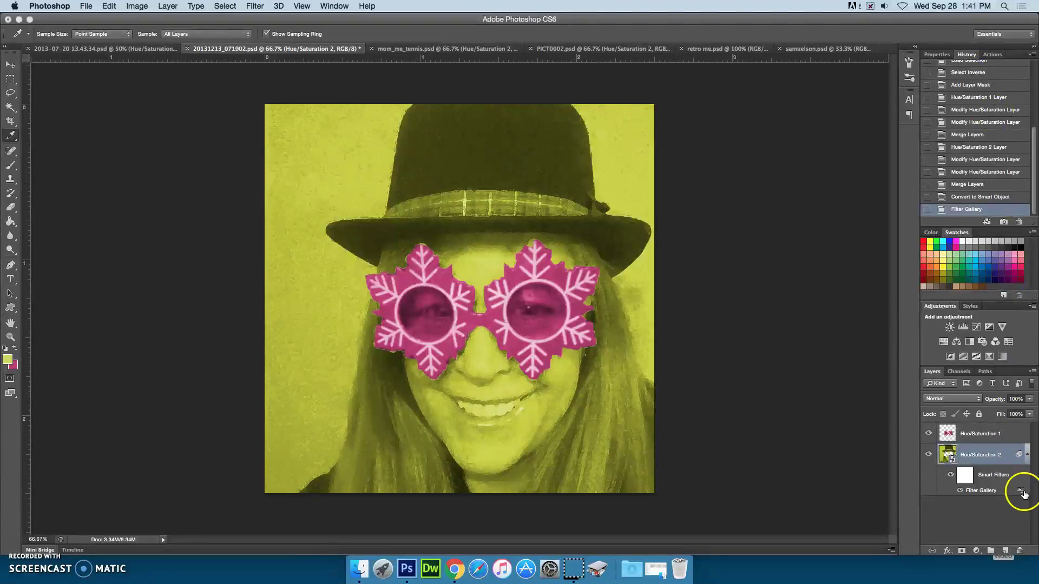
# Step: Open the Filter Gallery on the magenta Hue/Saturation 1 layer, preview Watercolor, and choose the artistic Poster Edges filter instead
pyautogui.click(985, 433)
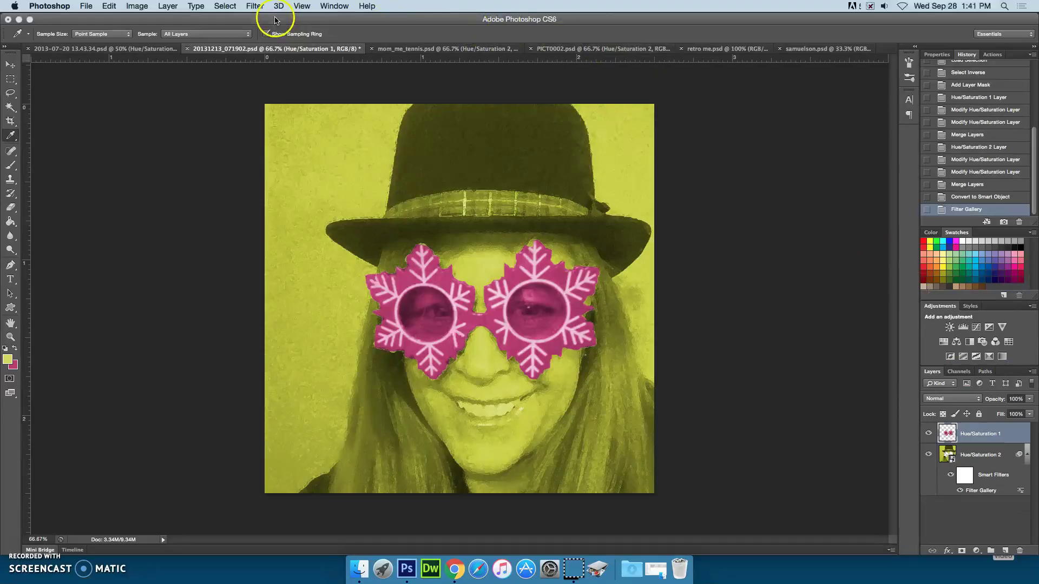
pyautogui.click(252, 7)
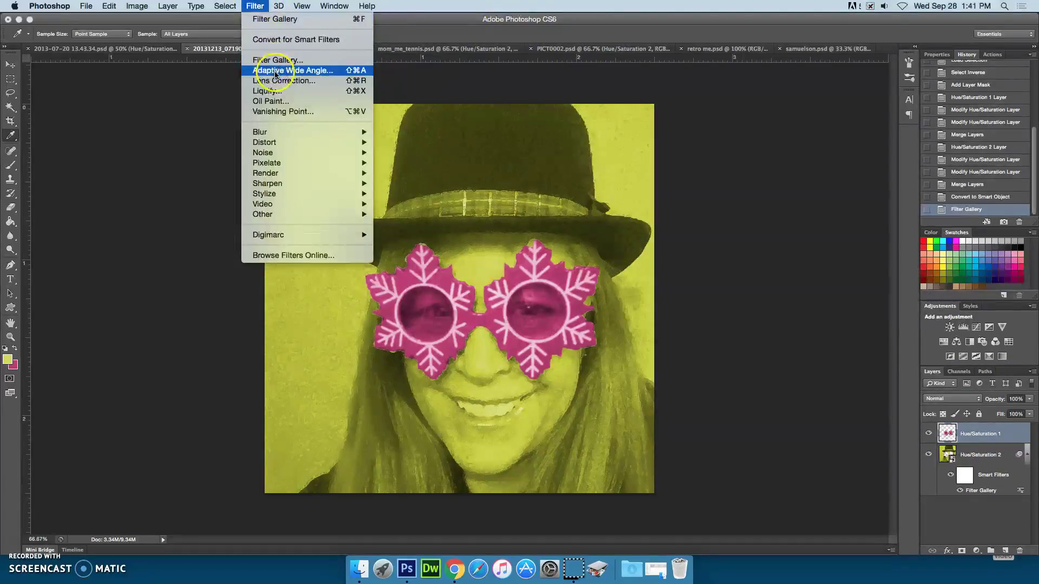
pyautogui.click(287, 59)
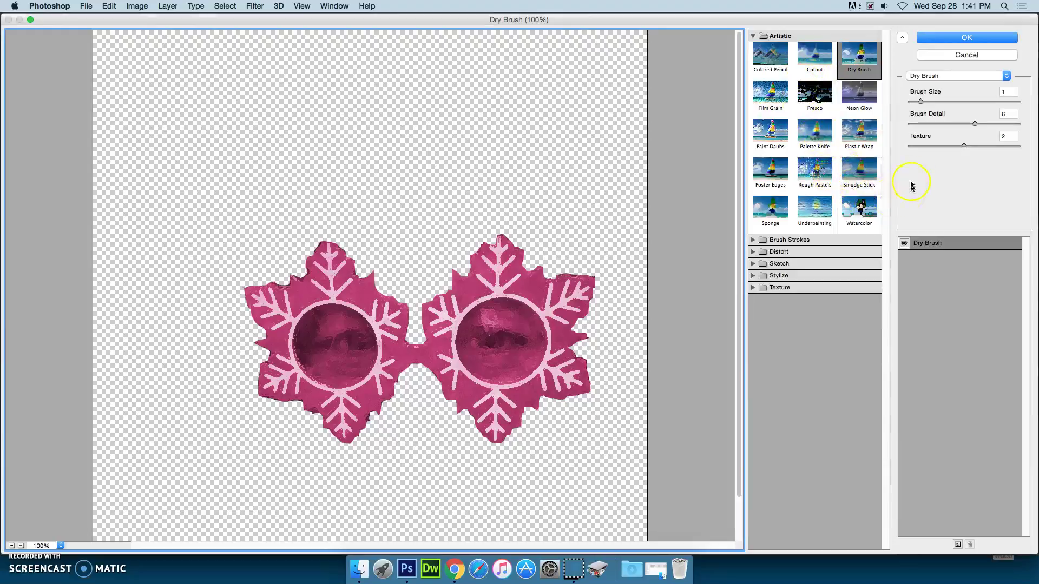
pyautogui.click(862, 209)
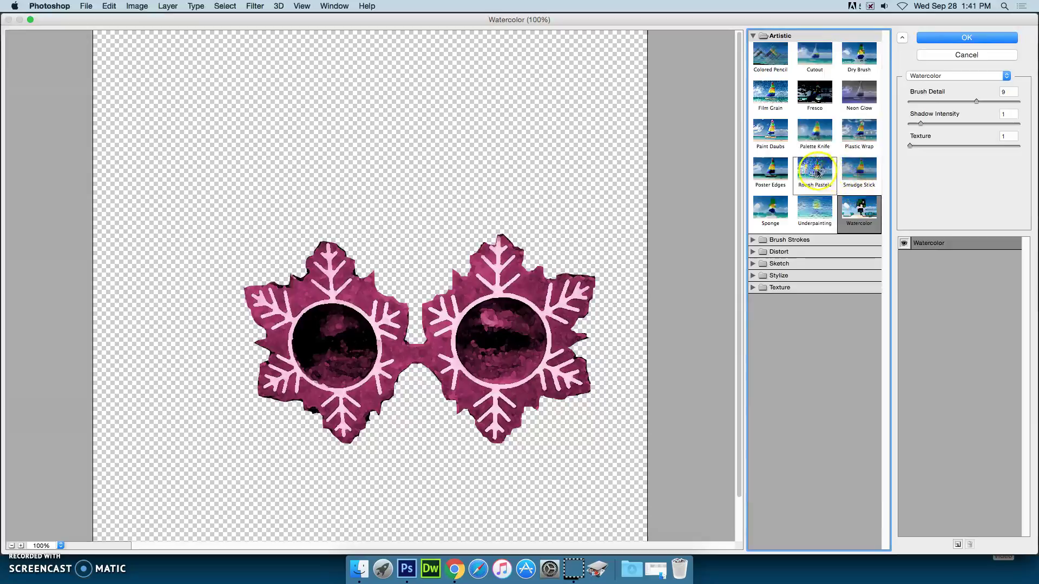
pyautogui.click(772, 175)
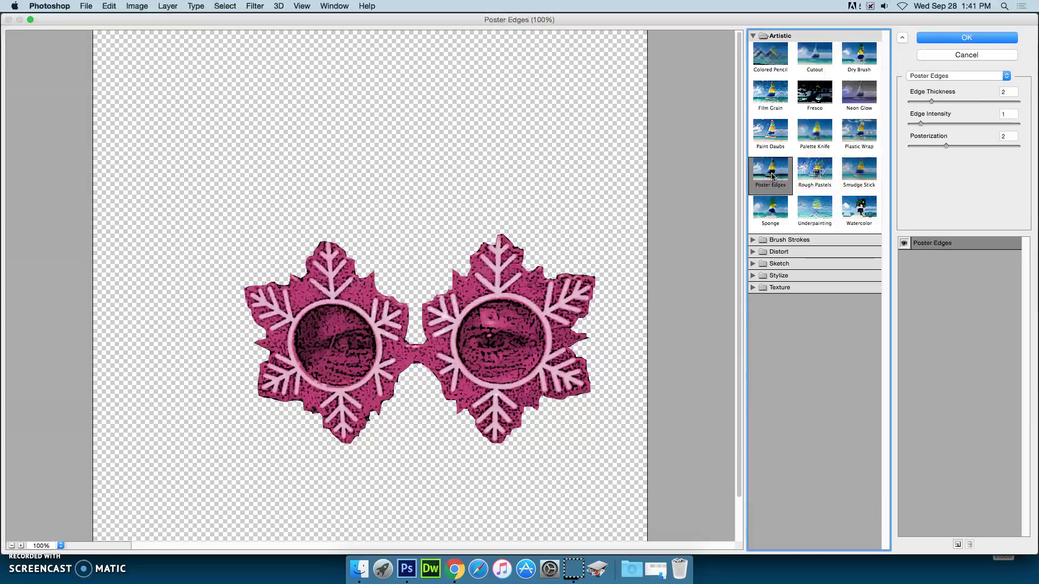
# Step: Try Poster Edges with edge thickness 3, edge intensity 3 and posterization 4 directly on the unconverted magenta layer, and undo it
pyautogui.click(938, 107)
pyautogui.moveTo(930, 104); pyautogui.dragTo(944, 126)
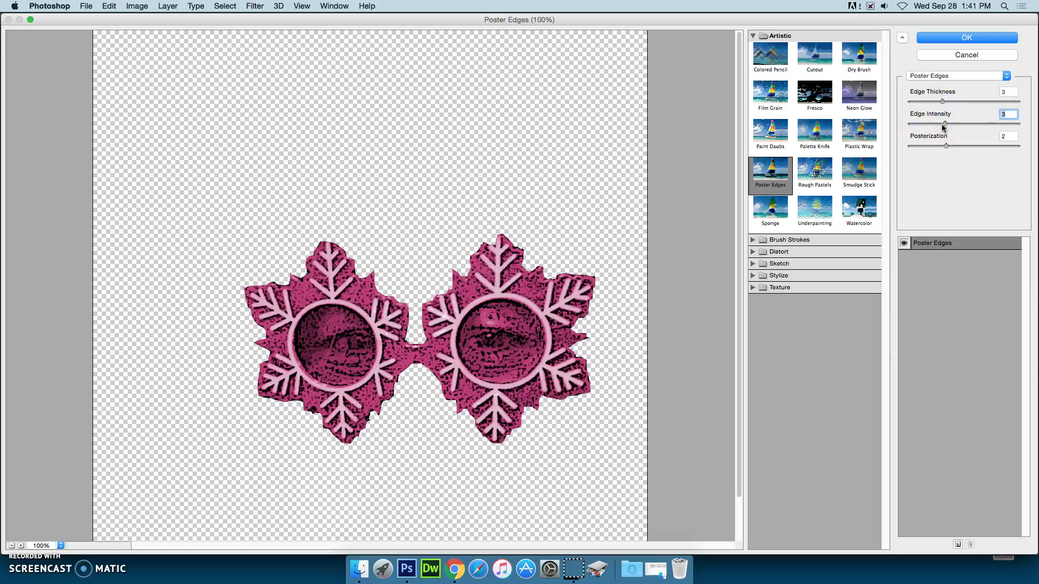
pyautogui.moveTo(946, 147); pyautogui.dragTo(981, 146)
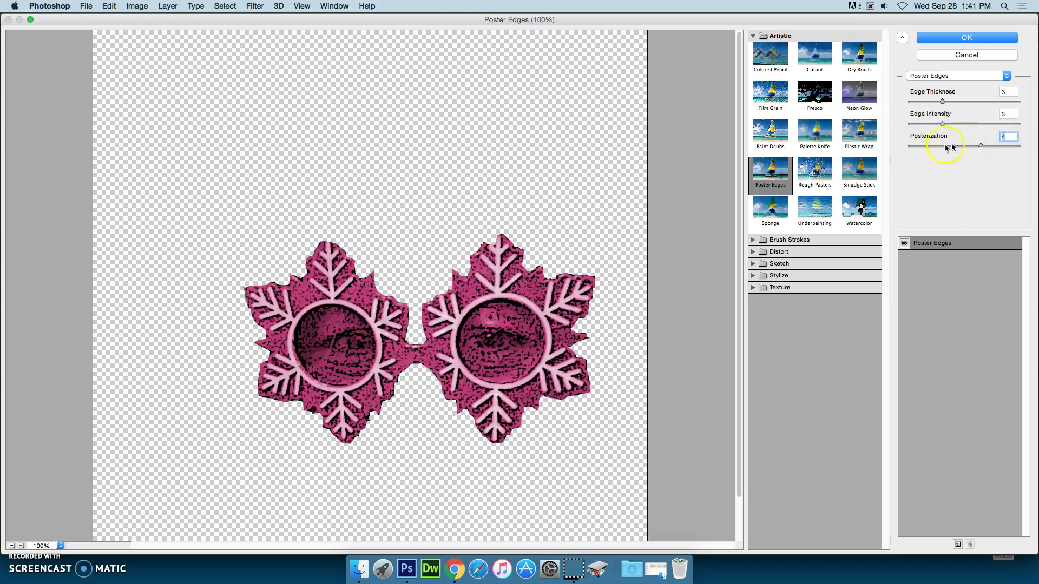
pyautogui.click(975, 36)
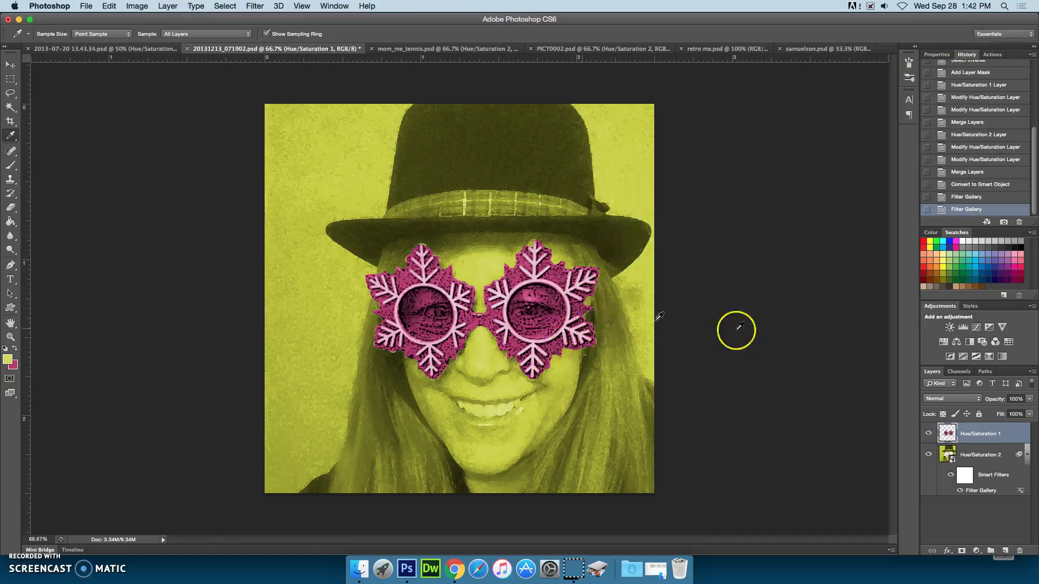
pyautogui.click(1008, 438)
pyautogui.press('super+z')
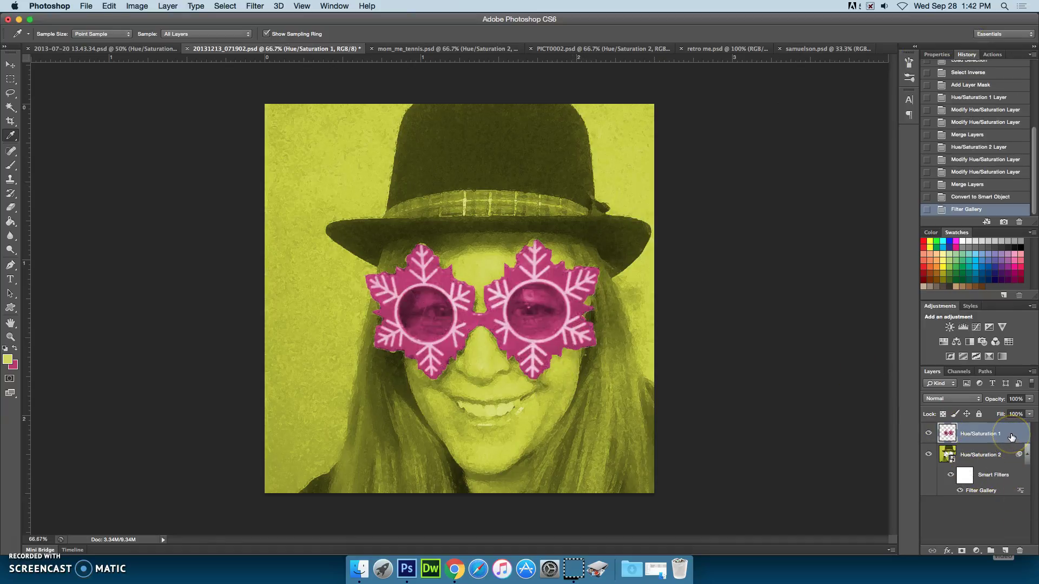
# Step: Convert the magenta Hue/Saturation 1 layer for smart filters, and toggle the Hue/Saturation 2 layer's smart filters off and on
pyautogui.click(330, 6)
pyautogui.moveTo(255, 6)
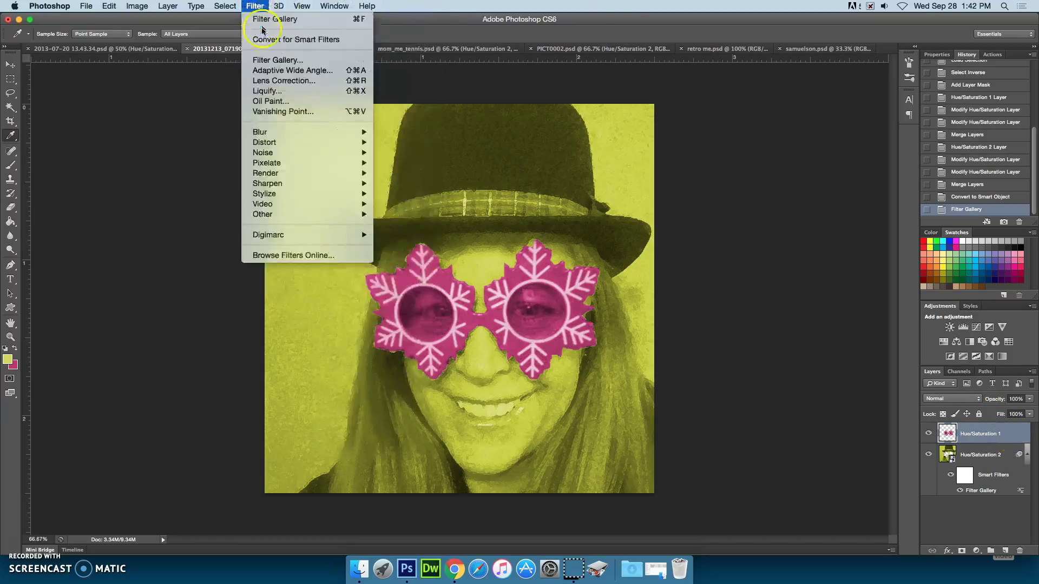
pyautogui.click(263, 42)
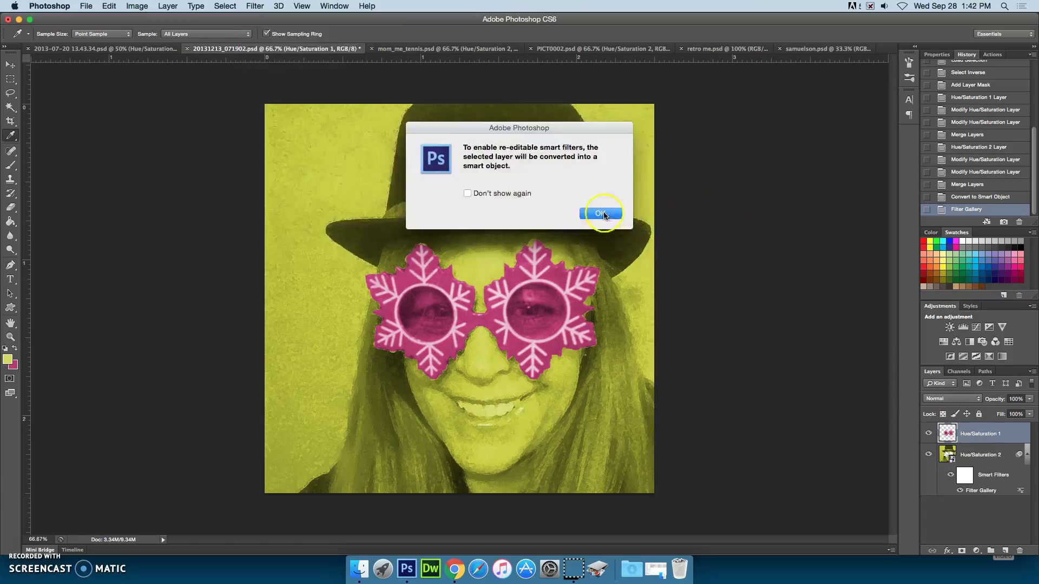
pyautogui.click(599, 214)
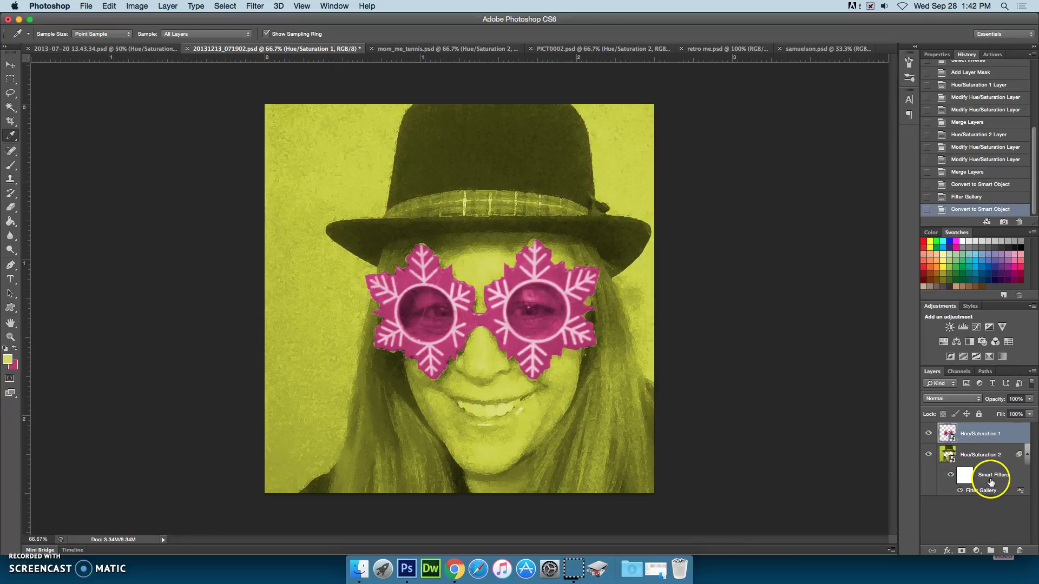
pyautogui.click(951, 476)
pyautogui.click(951, 476)
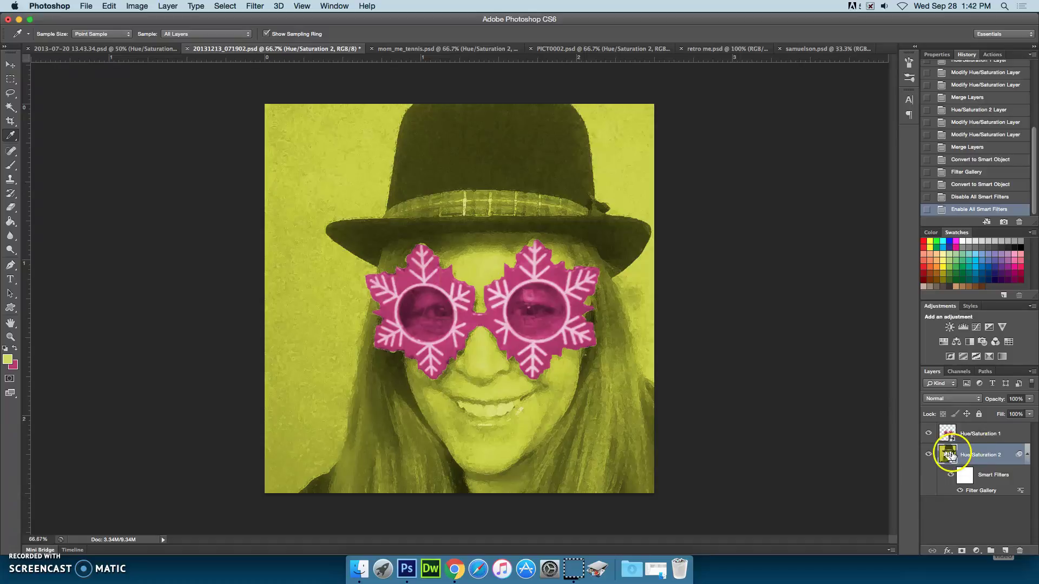
# Step: Apply Poster Edges as a smart filter to the magenta Hue/Saturation 1 layer with edge thickness 3, edge intensity 3 and posterization 4
pyautogui.click(979, 433)
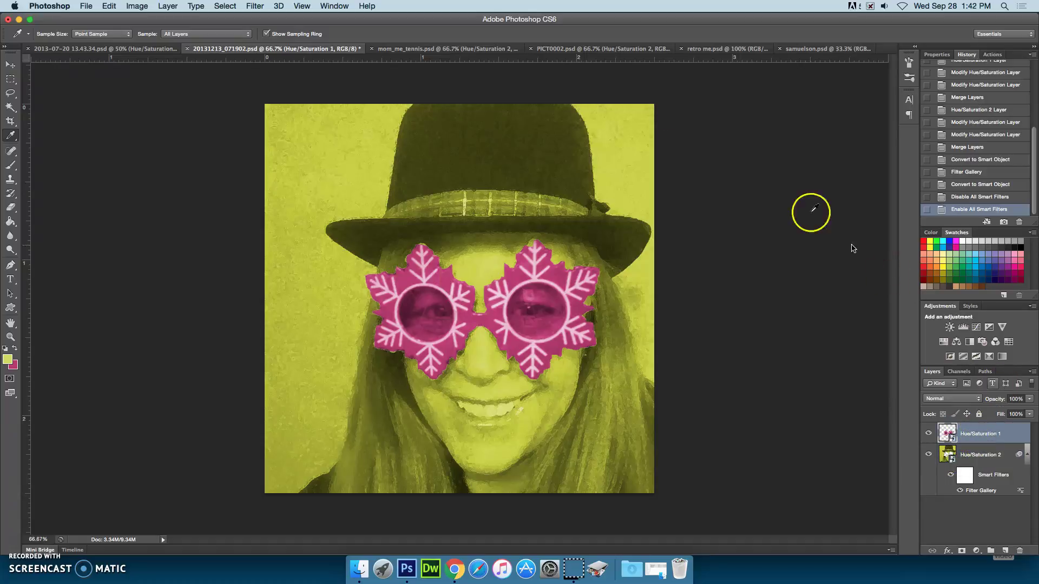
pyautogui.click(261, 6)
pyautogui.click(276, 17)
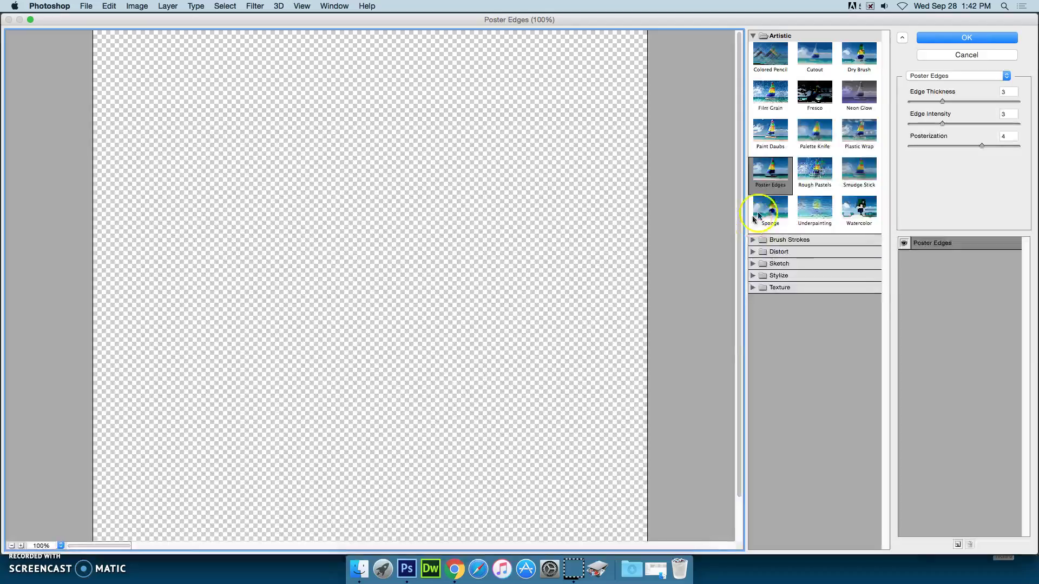
pyautogui.click(774, 176)
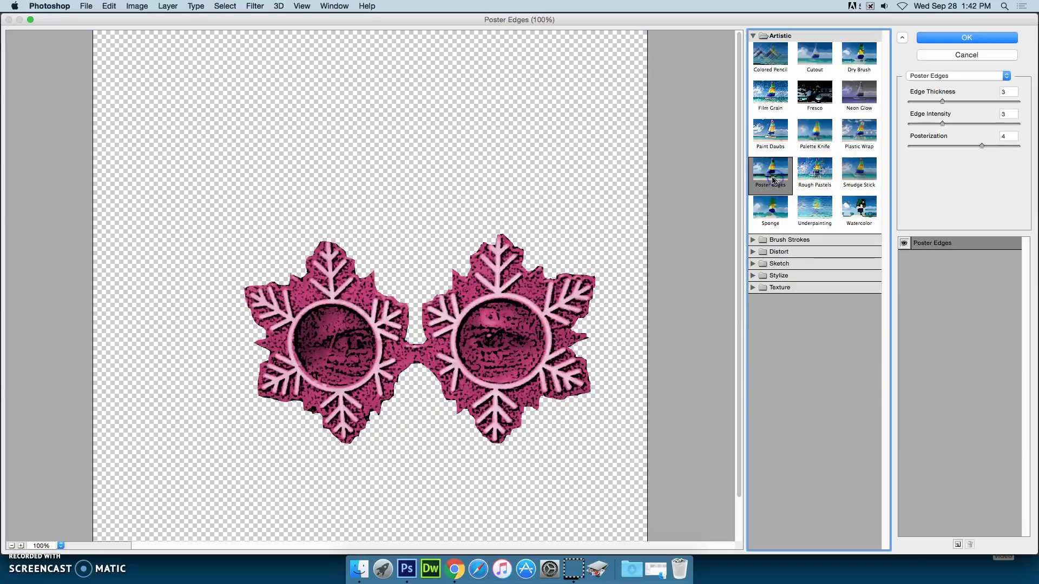
pyautogui.click(969, 38)
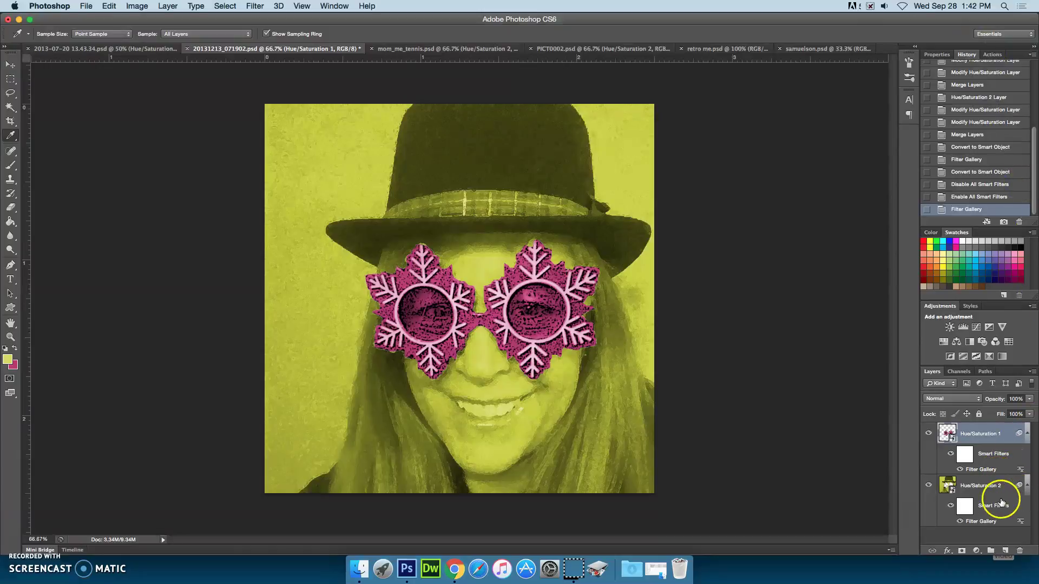
# Step: Toggle the yellow-green layer's smart filters off and back on to compare, and save 20131213_071902.psd
pyautogui.click(951, 507)
pyautogui.click(951, 507)
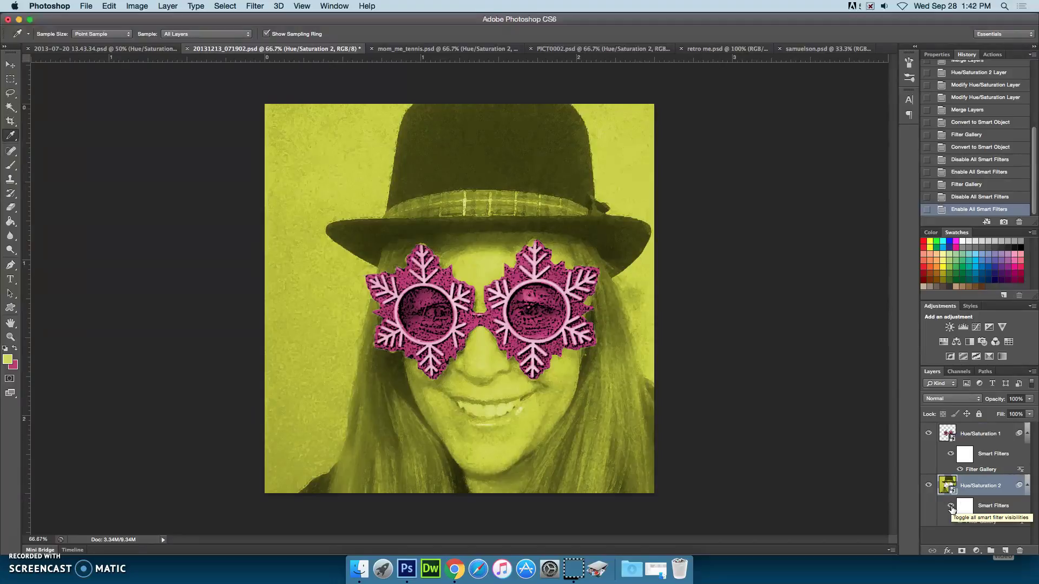
pyautogui.press('cmd+s')
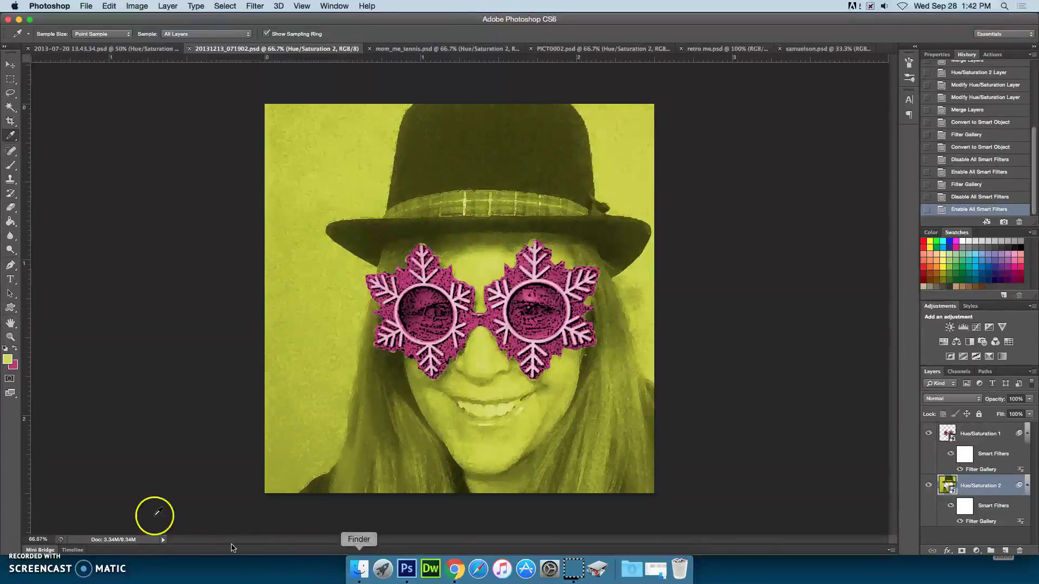
# Step: Quit Dreamweaver and return to the open photos in Photoshop
pyautogui.click(19, 550)
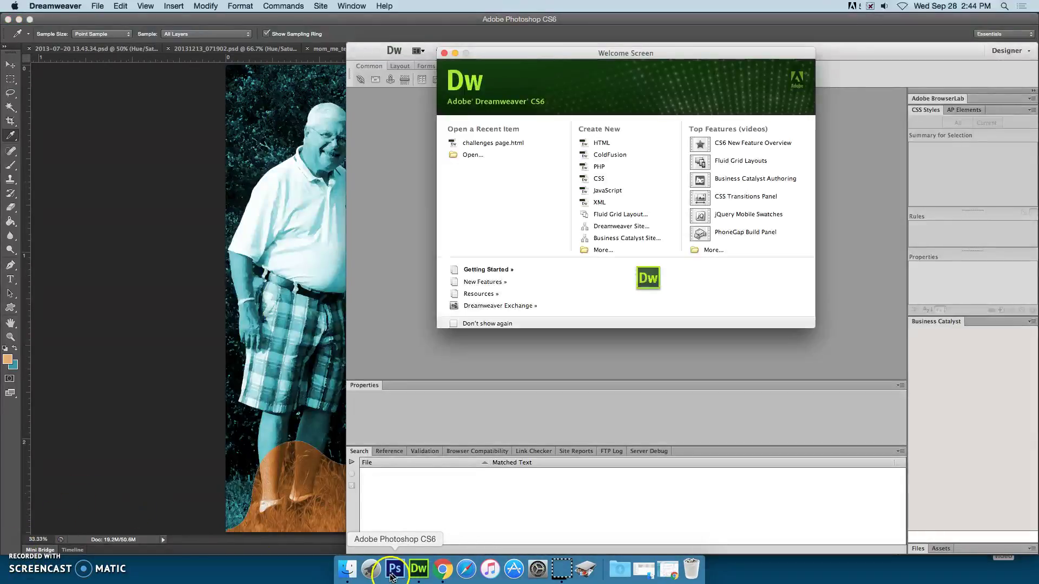
pyautogui.rightClick(426, 557)
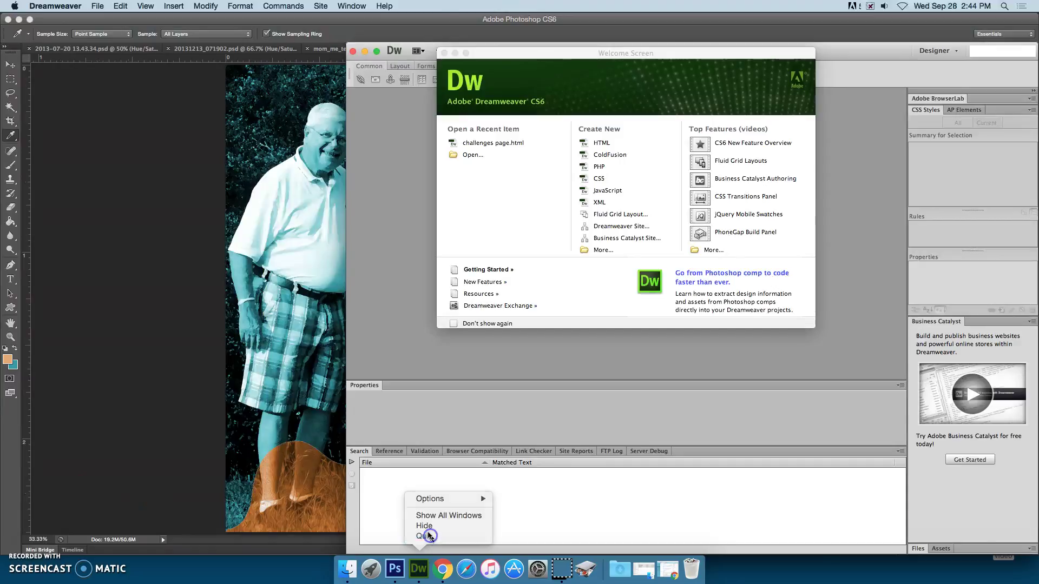
pyautogui.click(425, 536)
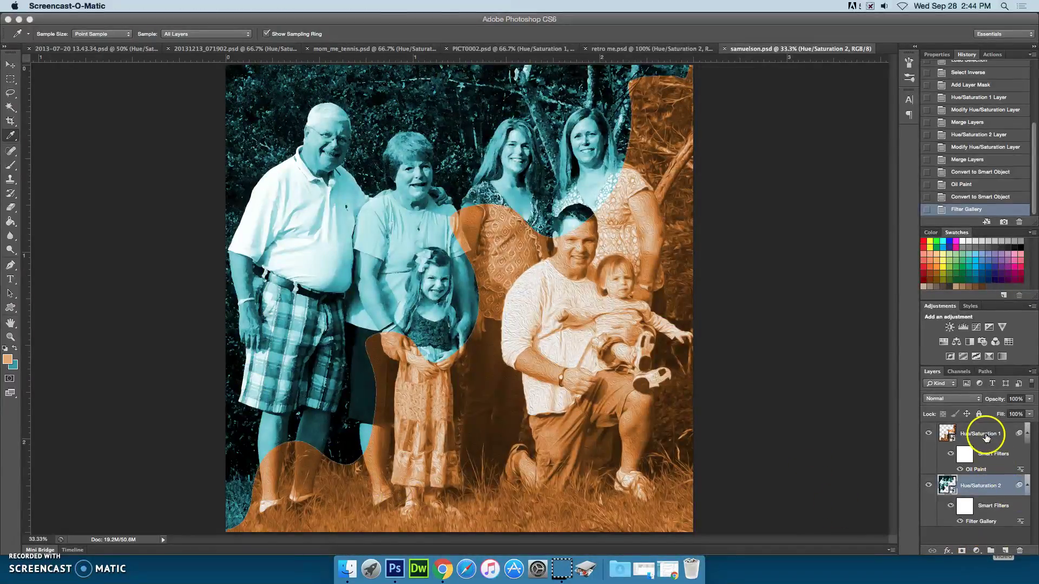
# Step: Review the filtered photos in retro me.psd, PICT0002.psd, mom_me_tennis.psd and 20131213_071902.psd
pyautogui.click(669, 50)
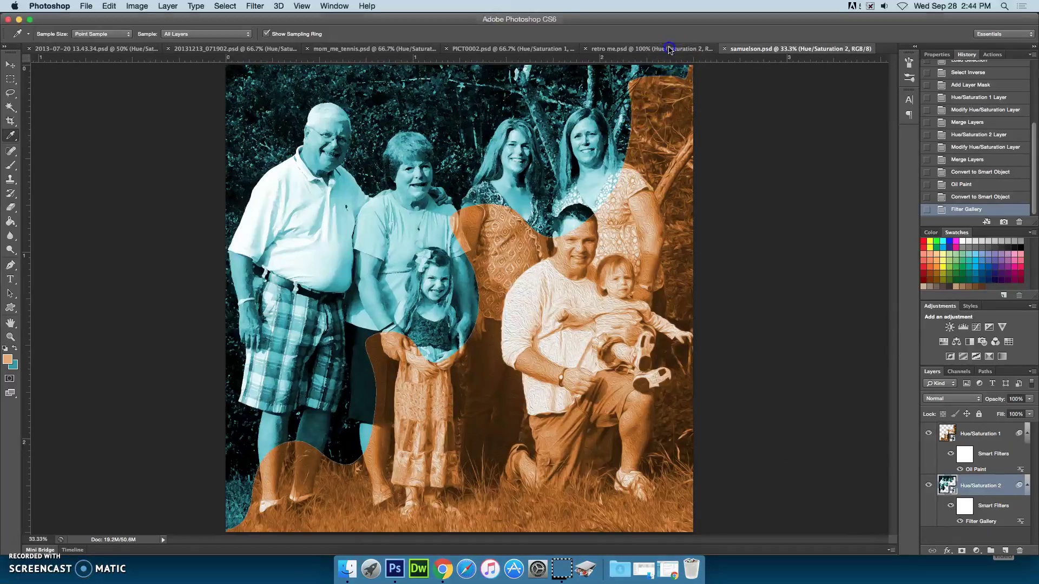
pyautogui.click(669, 49)
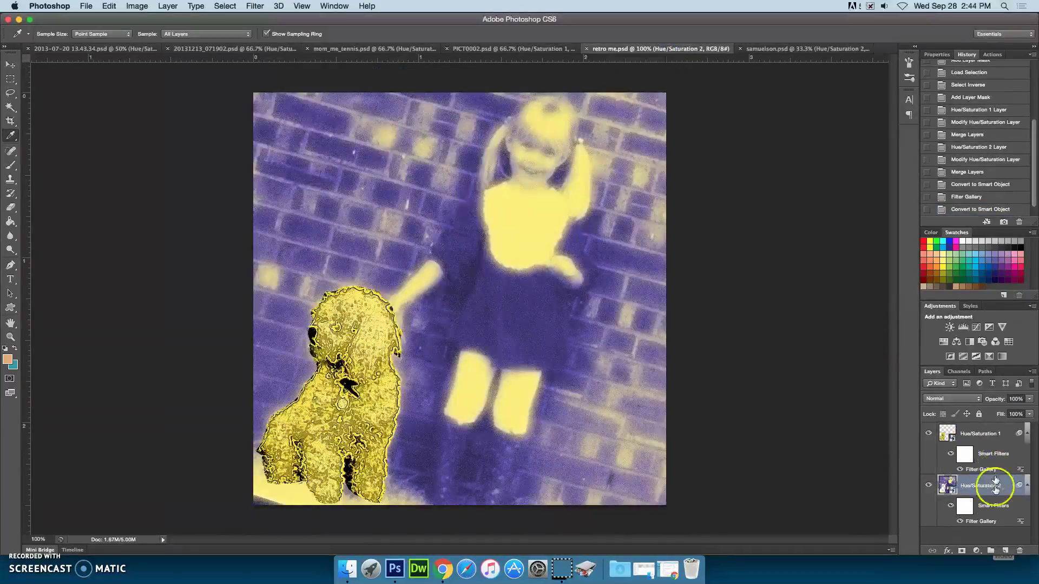
pyautogui.click(490, 49)
pyautogui.click(371, 48)
pyautogui.click(233, 49)
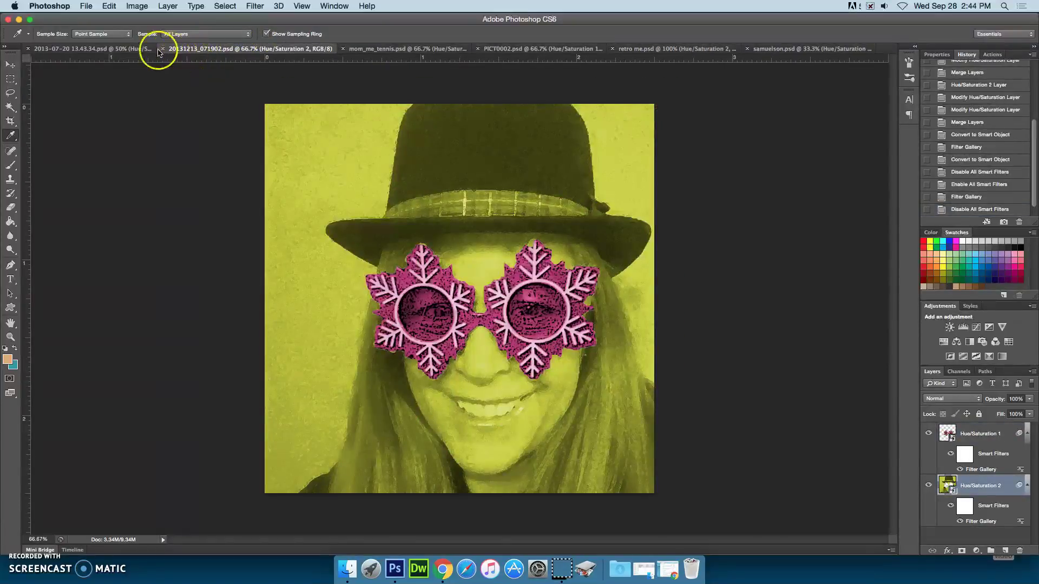
# Step: Switch to 2013-07-20 13.43.34.psd and start saving a copy of it in JPEG format
pyautogui.click(103, 50)
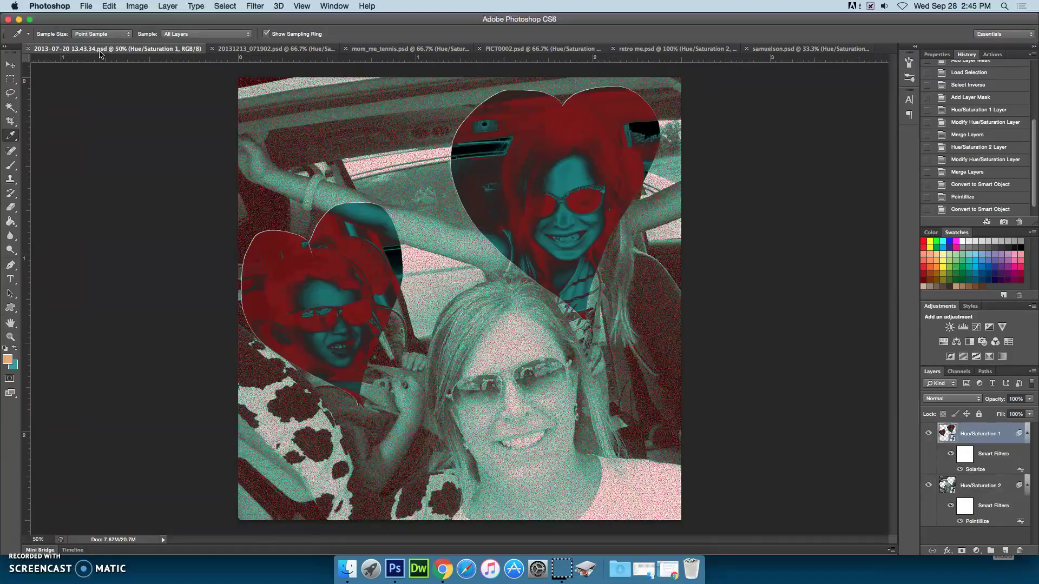
pyautogui.click(87, 8)
pyautogui.click(117, 132)
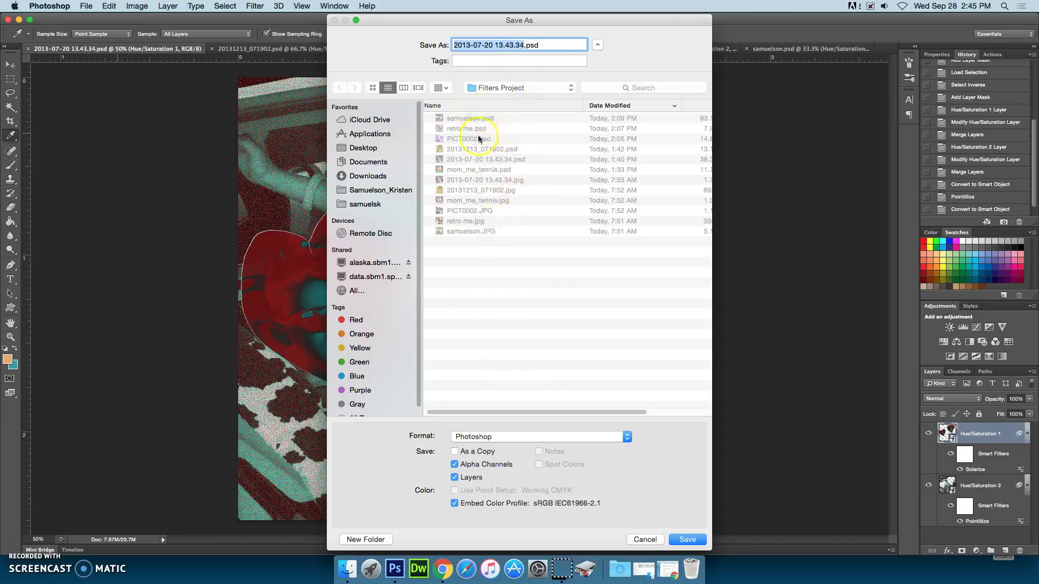
pyautogui.click(506, 437)
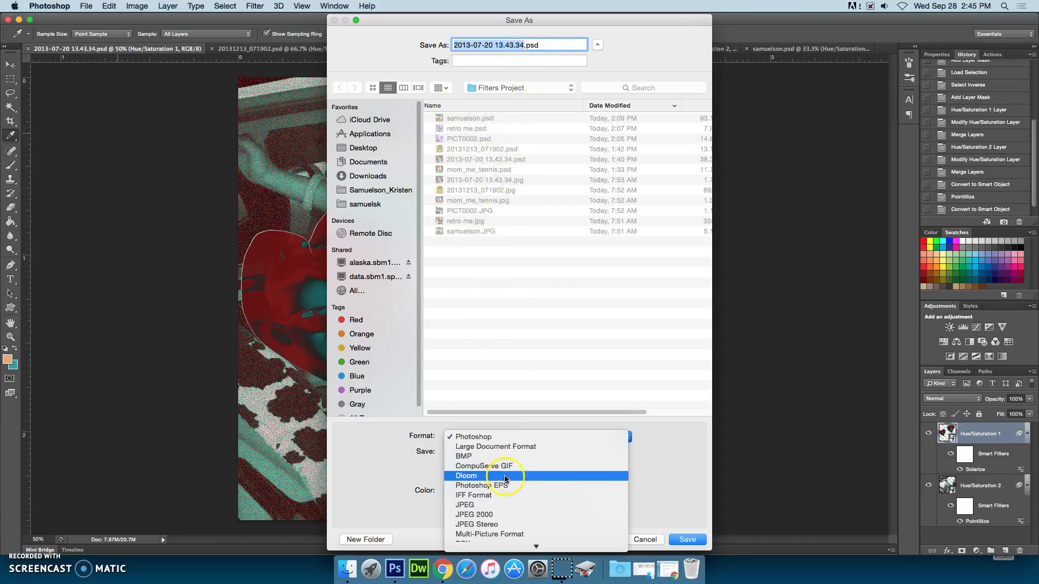
pyautogui.click(506, 506)
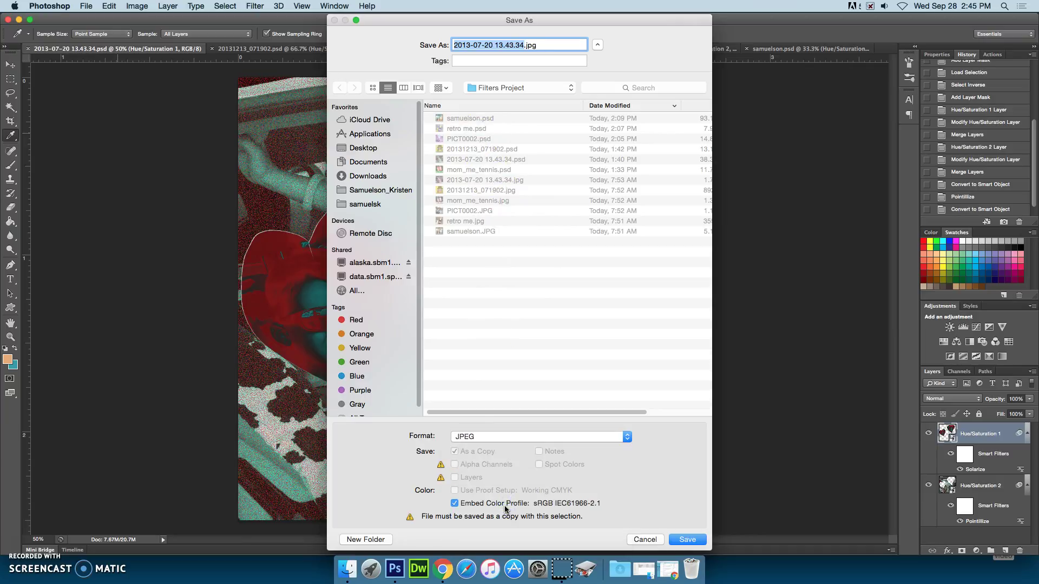
# Step: Save the JPEG copy as filter-2013-07-20 13.43.34.jpg at maximum quality 12, and close the source photo
pyautogui.click(523, 45)
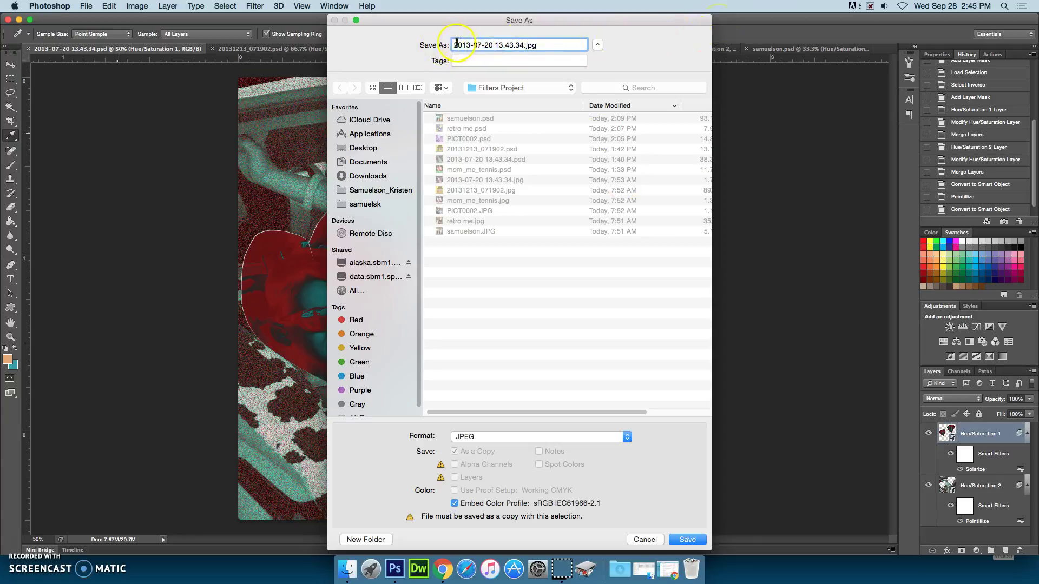
pyautogui.write('filter')
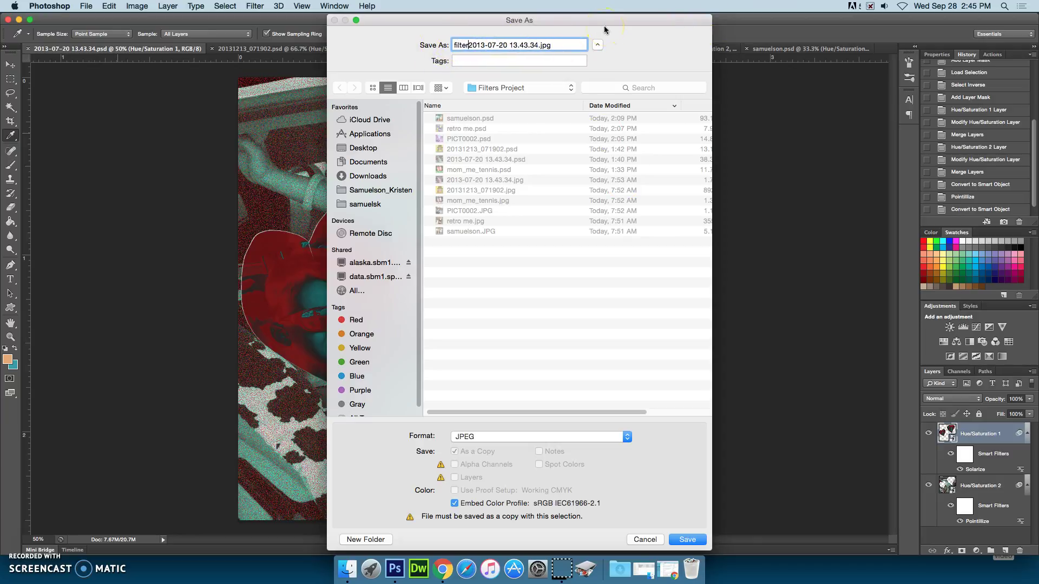
pyautogui.write('-')
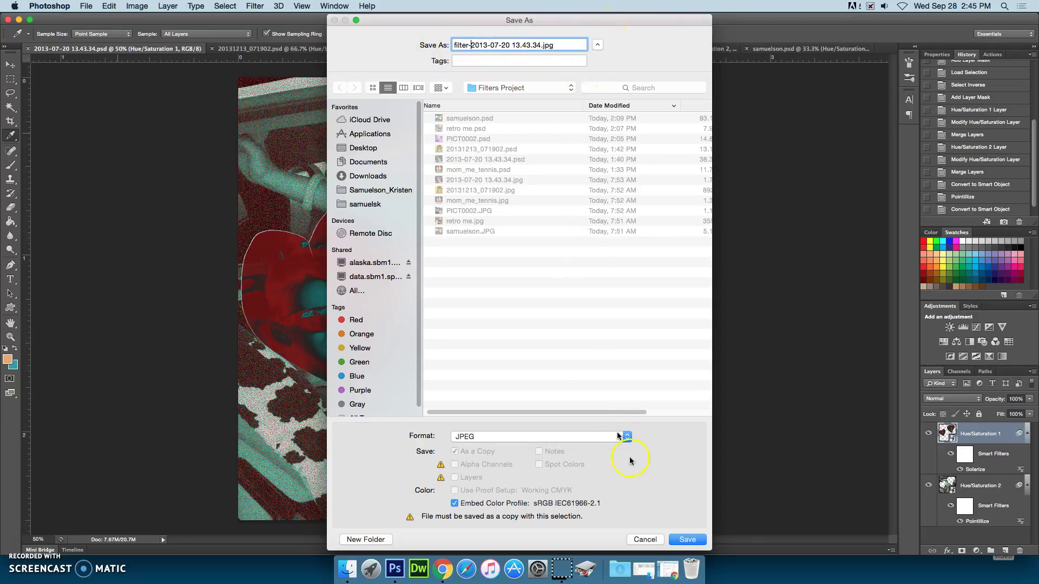
pyautogui.click(687, 540)
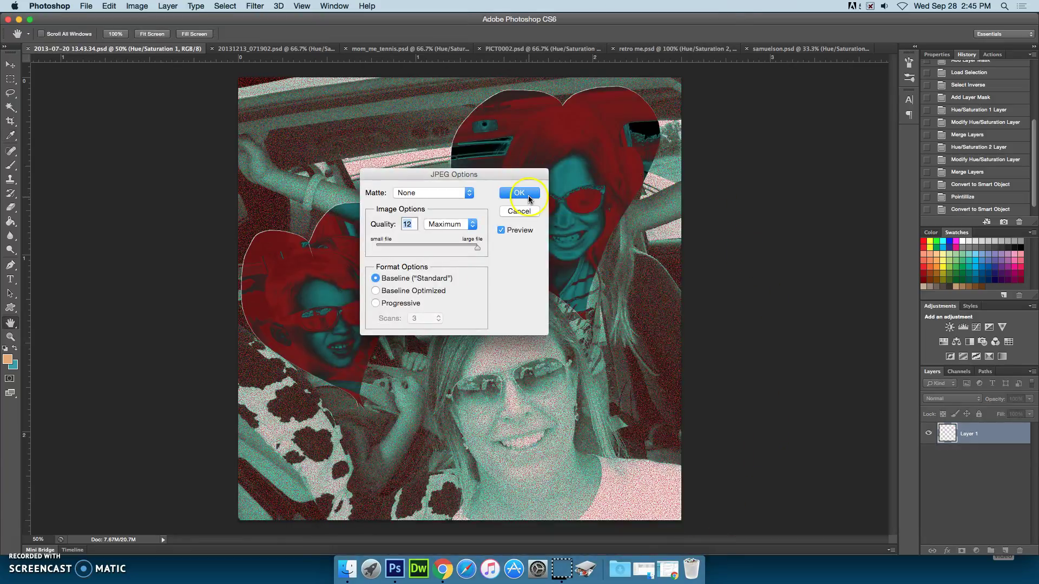
pyautogui.click(529, 196)
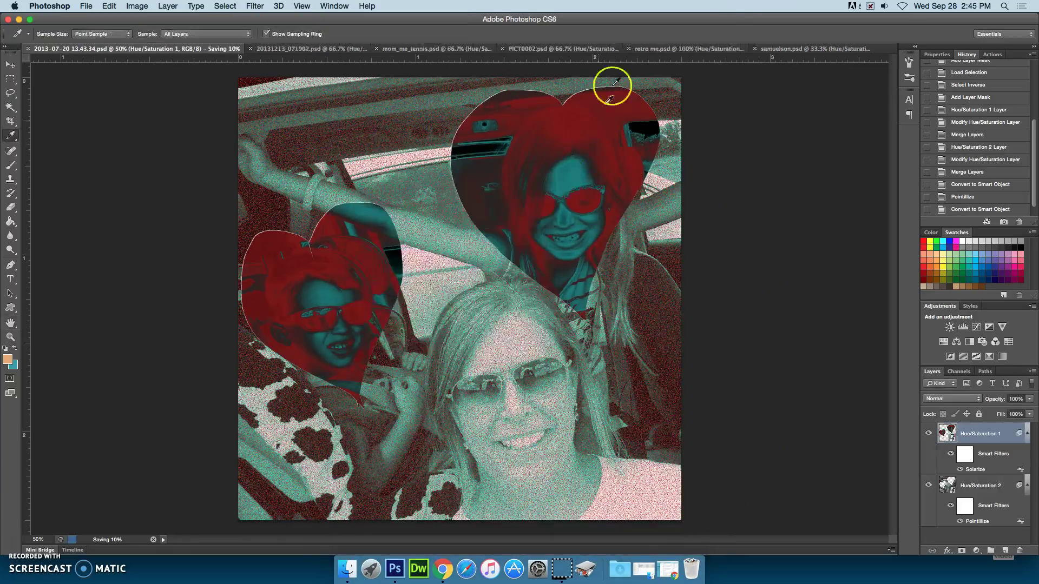
pyautogui.click(27, 50)
# Step: Save a JPEG copy of 20131213_071902.psd as filter-20131213_071902.jpg in the Filters Project folder, and close the source photo
pyautogui.click(86, 6)
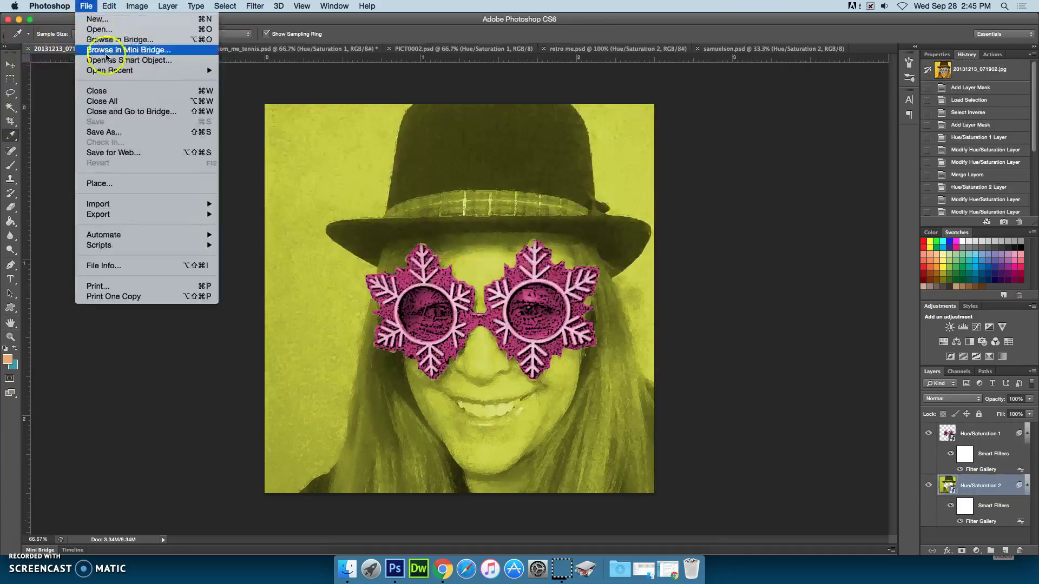
pyautogui.click(111, 132)
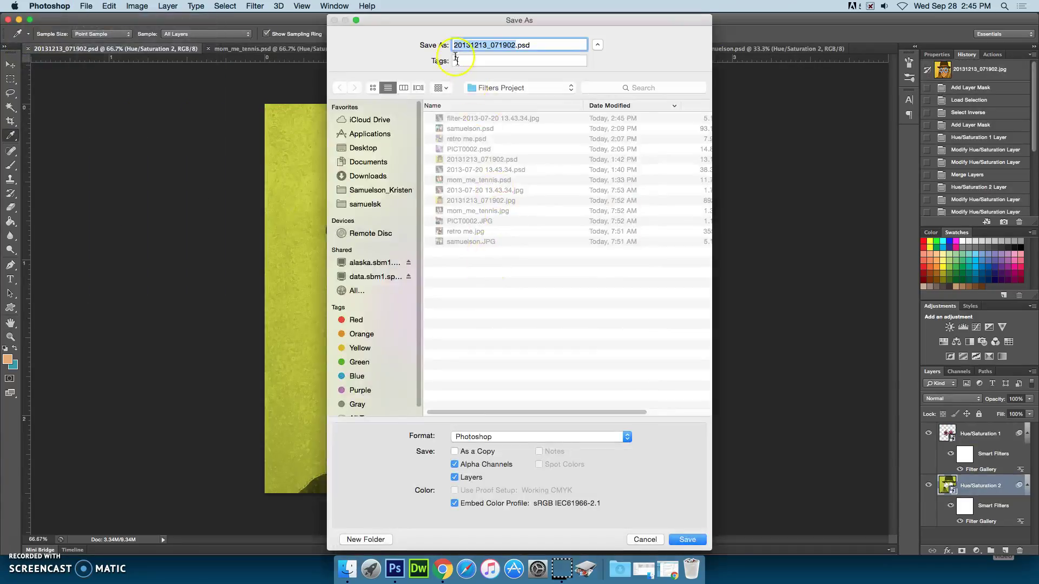
pyautogui.click(453, 46)
pyautogui.write('filter-')
pyautogui.click(492, 428)
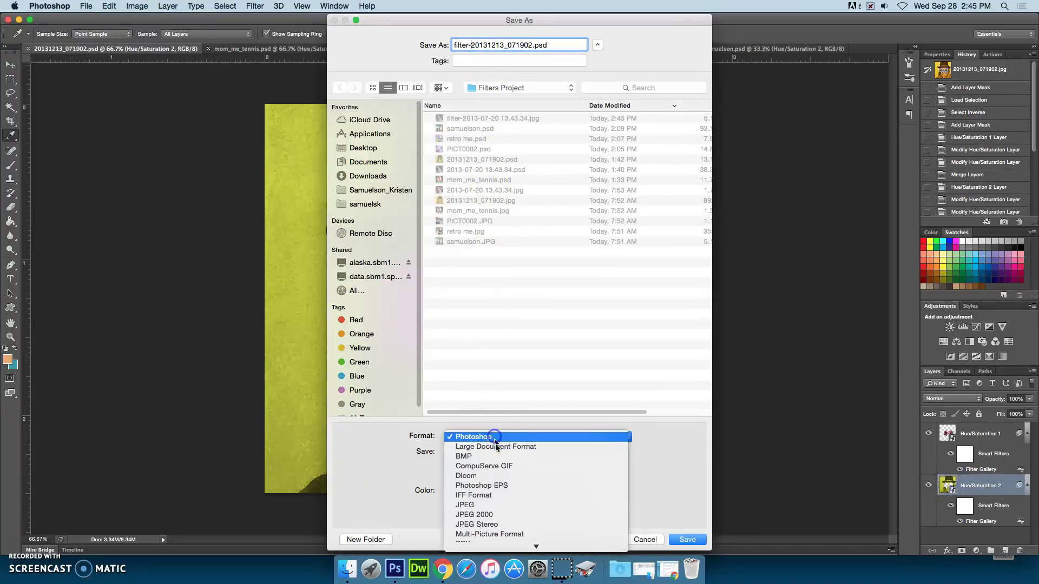
pyautogui.click(464, 459)
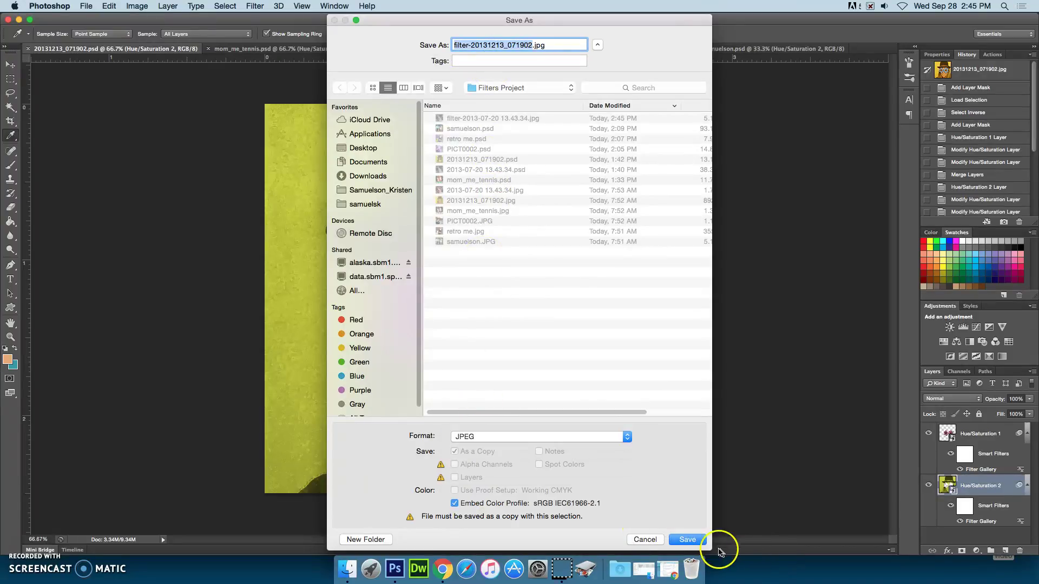
pyautogui.click(687, 539)
pyautogui.click(529, 193)
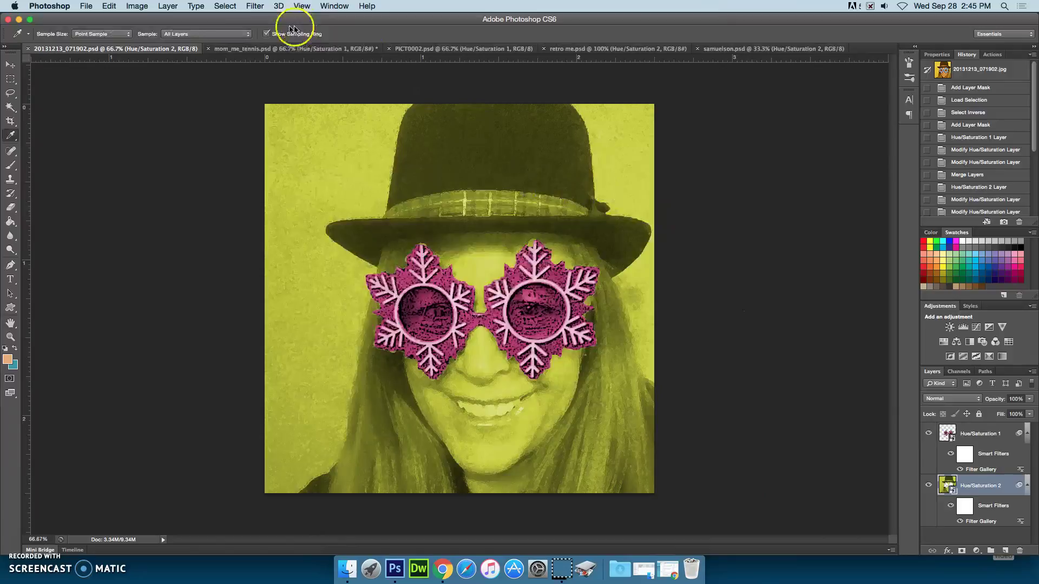
pyautogui.click(28, 49)
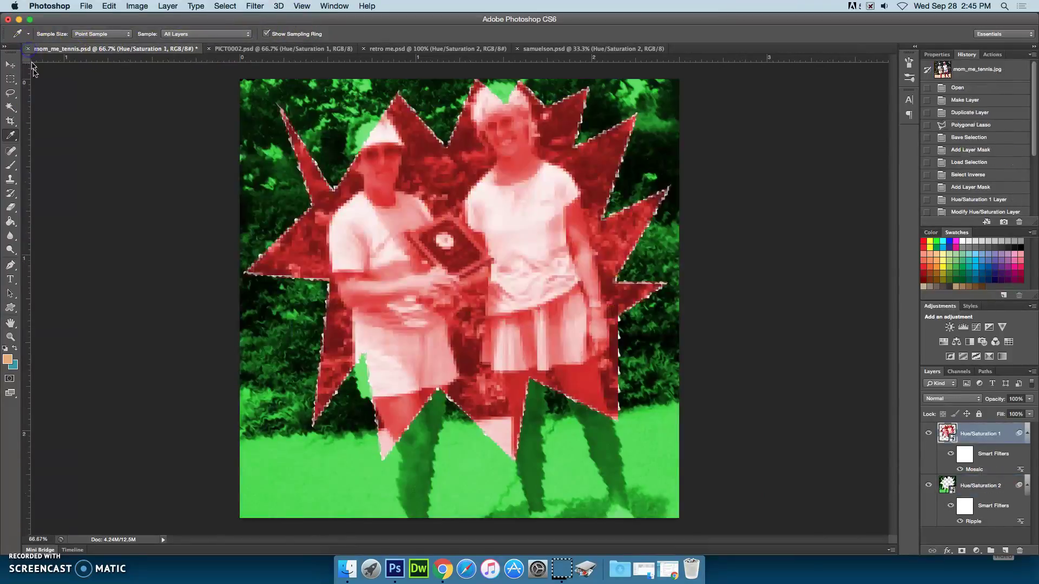